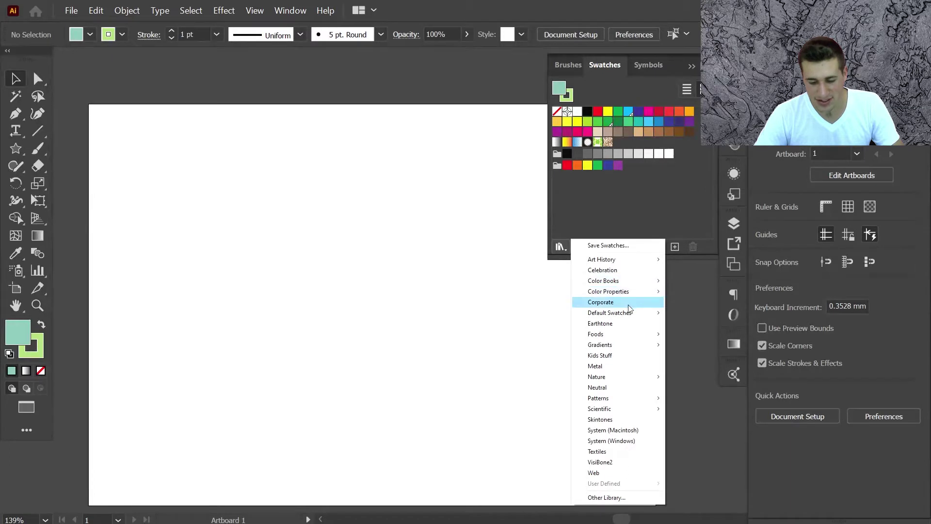
- Open the Corporate swatch library and enlarge its panel to show all its colour groups
{"action": "left_click", "coordinate": [627, 301]}
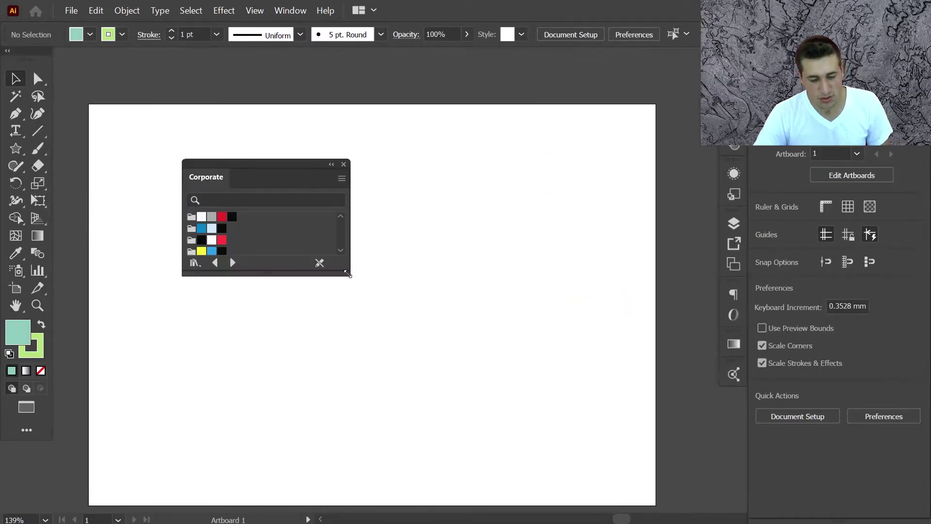
{"action": "left_click_drag", "start_coordinate": [347, 275], "coordinate": [358, 392]}
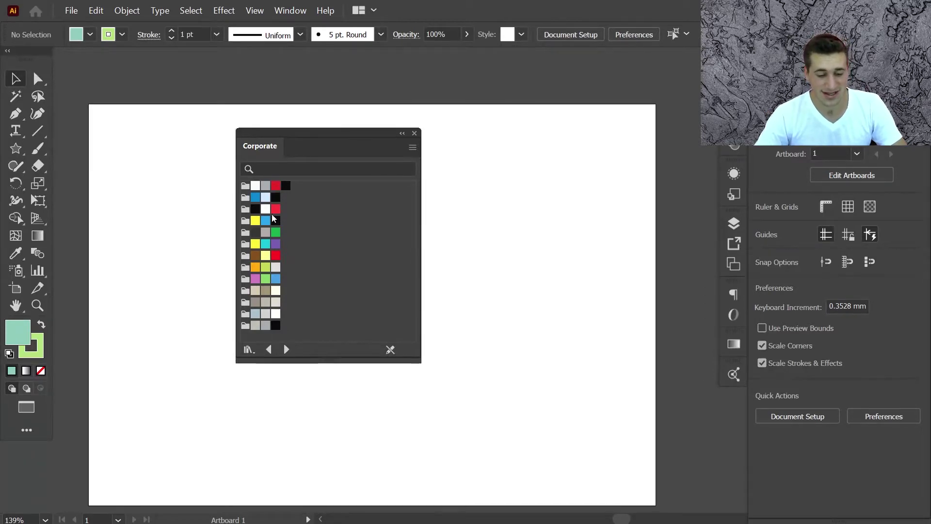
- Replace the Corporate swatches with the Metal swatch library
{"action": "left_click", "coordinate": [249, 349]}
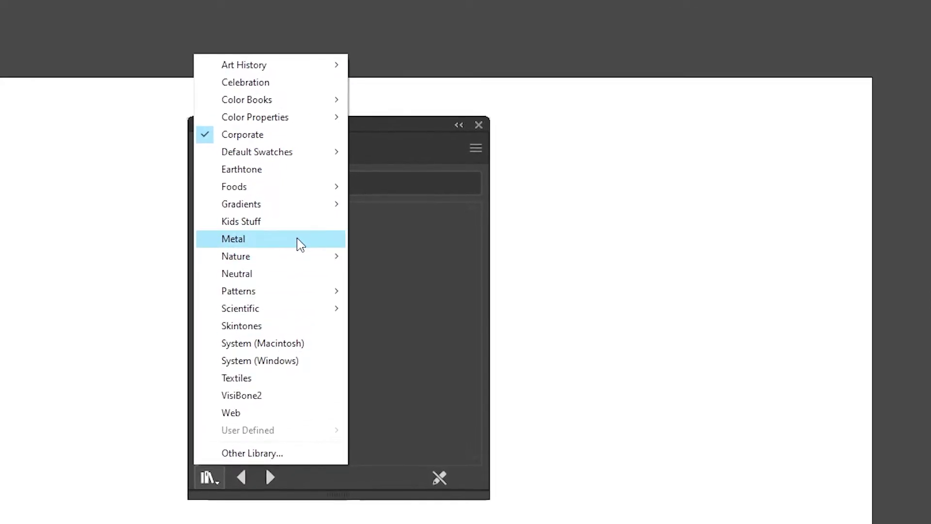
{"action": "mouse_move", "coordinate": [318, 255]}
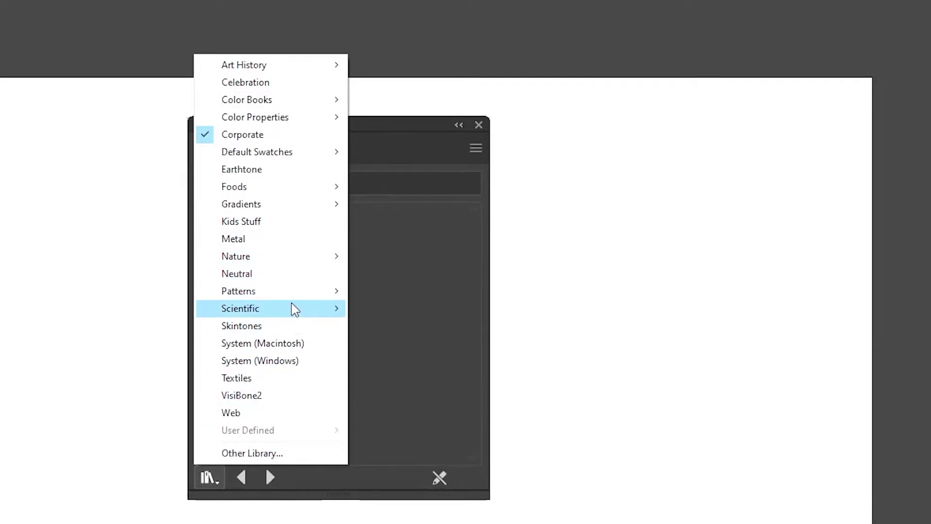
{"action": "mouse_move", "coordinate": [296, 309]}
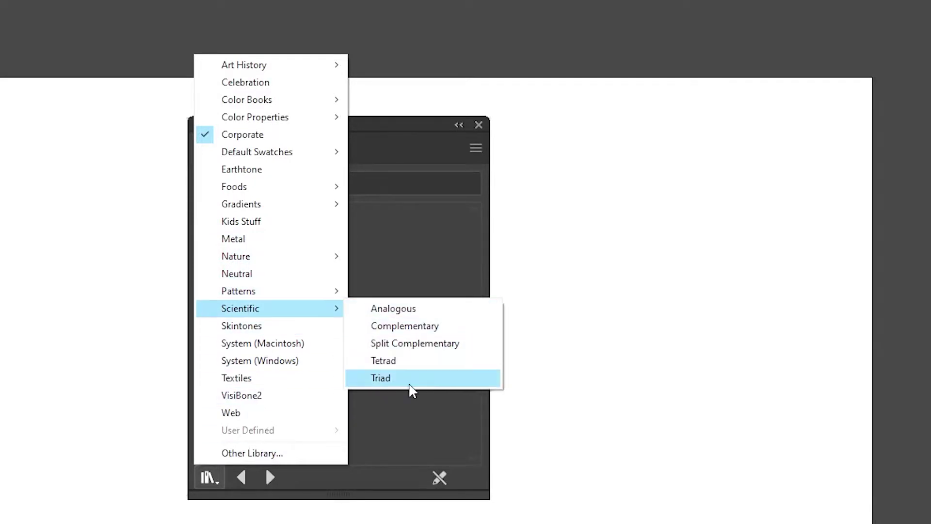
{"action": "left_click", "coordinate": [301, 241]}
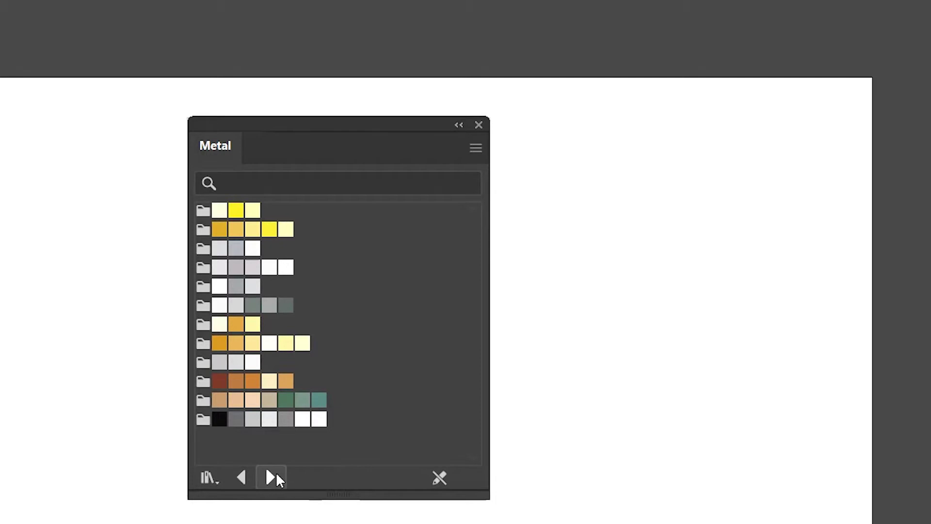
- Step back and forth between the Metal and Beach swatch libraries
{"action": "left_click", "coordinate": [270, 477]}
{"action": "left_click", "coordinate": [239, 477]}
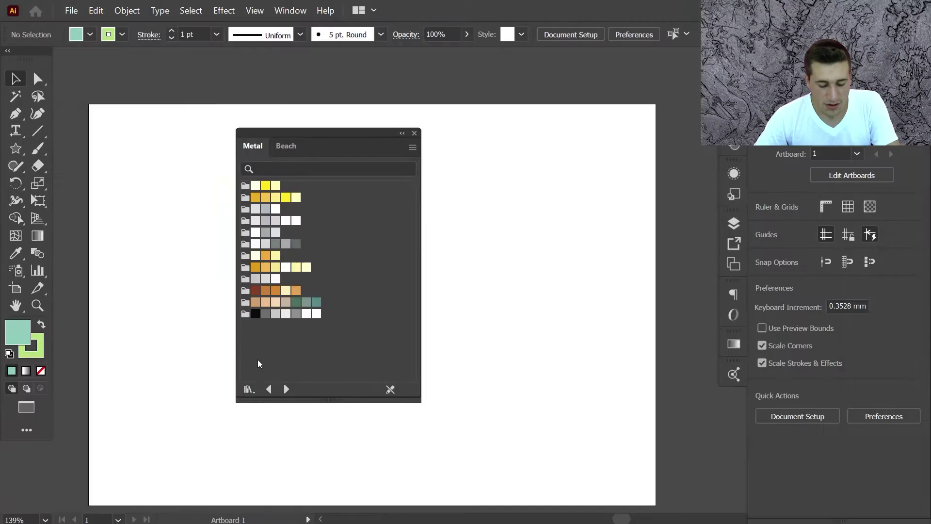
{"action": "left_click", "coordinate": [209, 477]}
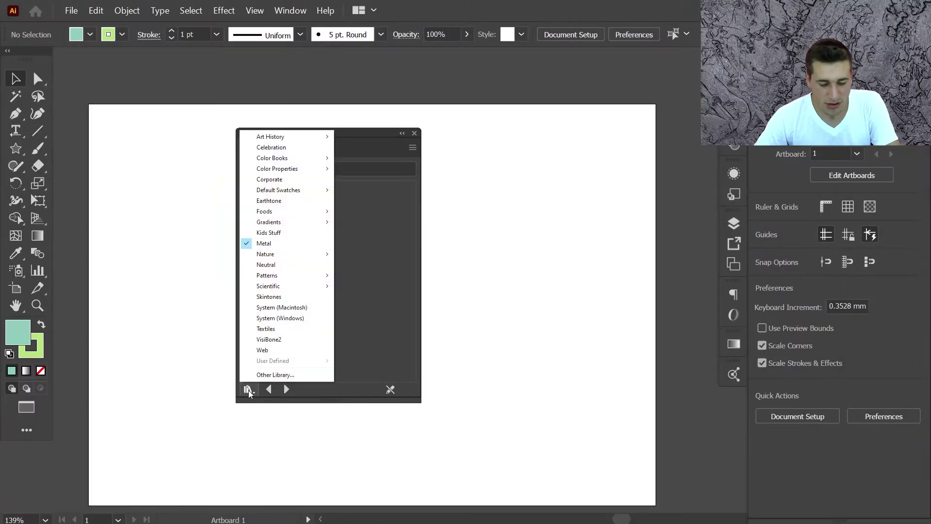
{"action": "left_click", "coordinate": [364, 348]}
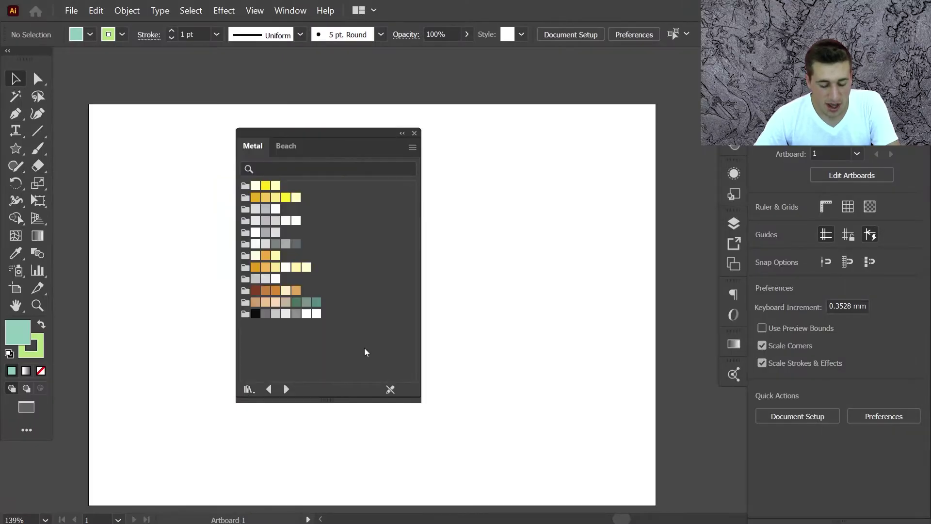
{"action": "left_click", "coordinate": [284, 390]}
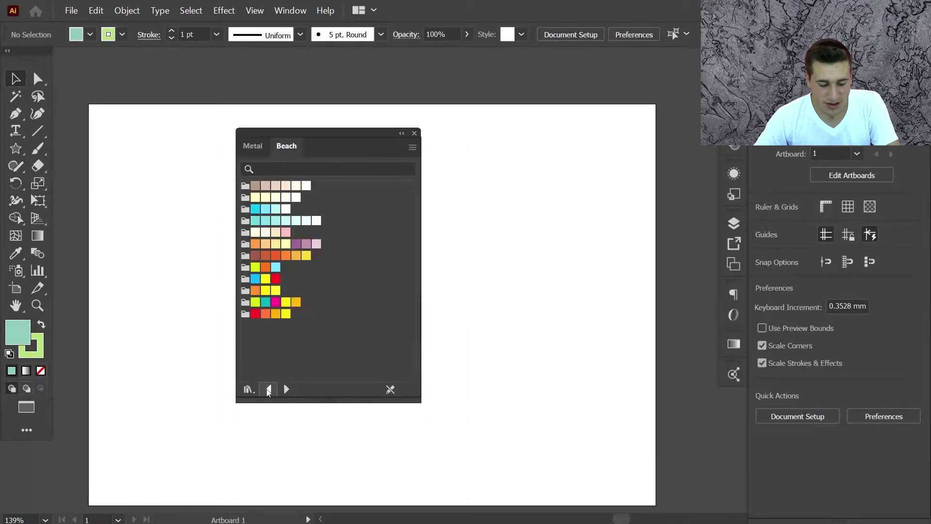
- Browse through the preceding swatch libraries, including Water, Vignettes, Tints and Shades, Stone and Brick, Spectrums and Simple Radial, as far as Skintones
{"action": "left_click", "coordinate": [269, 390]}
{"action": "left_click", "coordinate": [268, 390]}
{"action": "left_click", "coordinate": [268, 390]}
{"action": "left_click", "coordinate": [268, 390]}
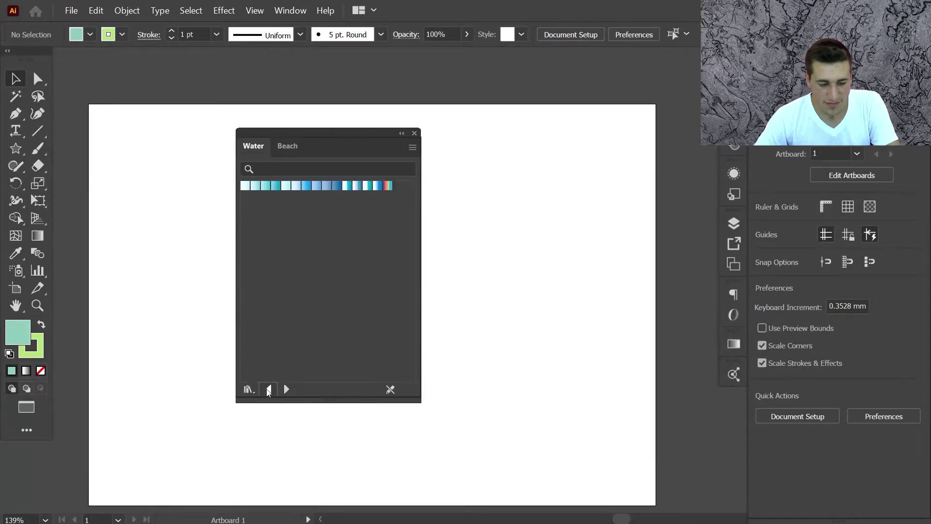
{"action": "left_click", "coordinate": [269, 391]}
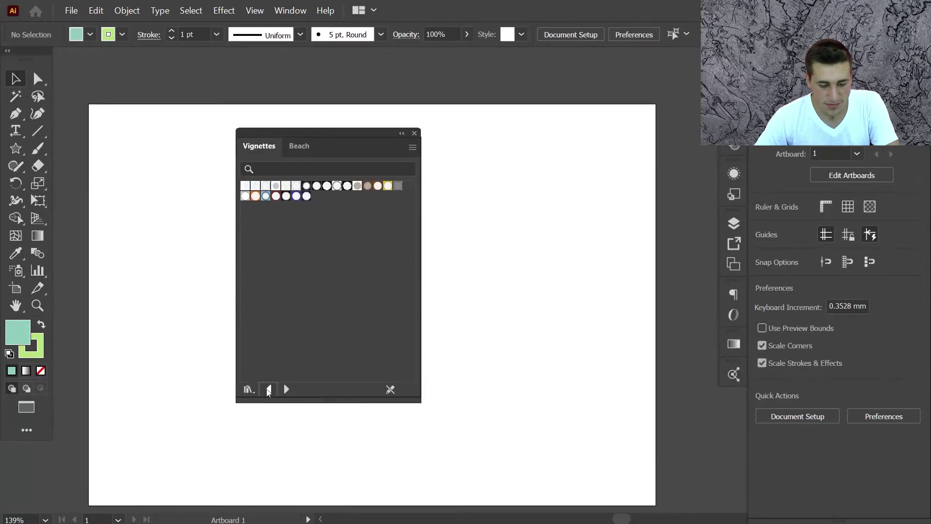
{"action": "left_click", "coordinate": [268, 390]}
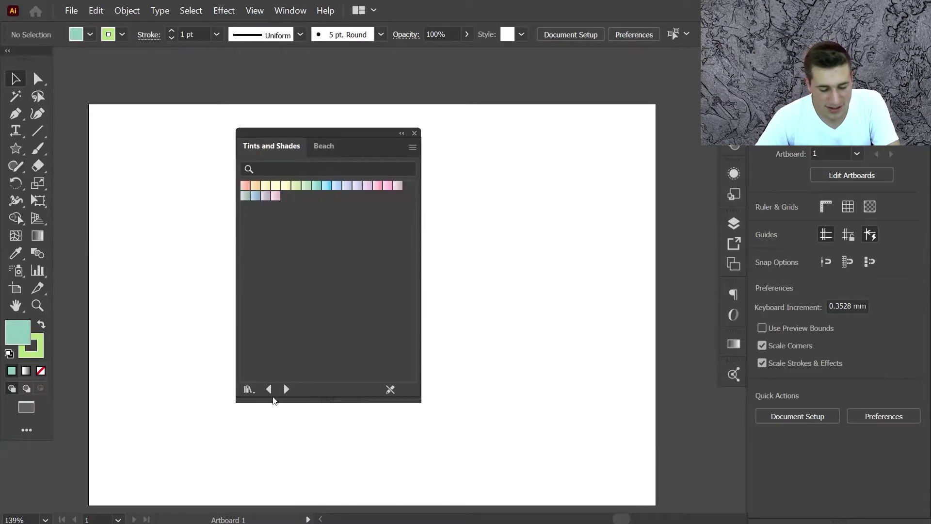
{"action": "left_click", "coordinate": [269, 389]}
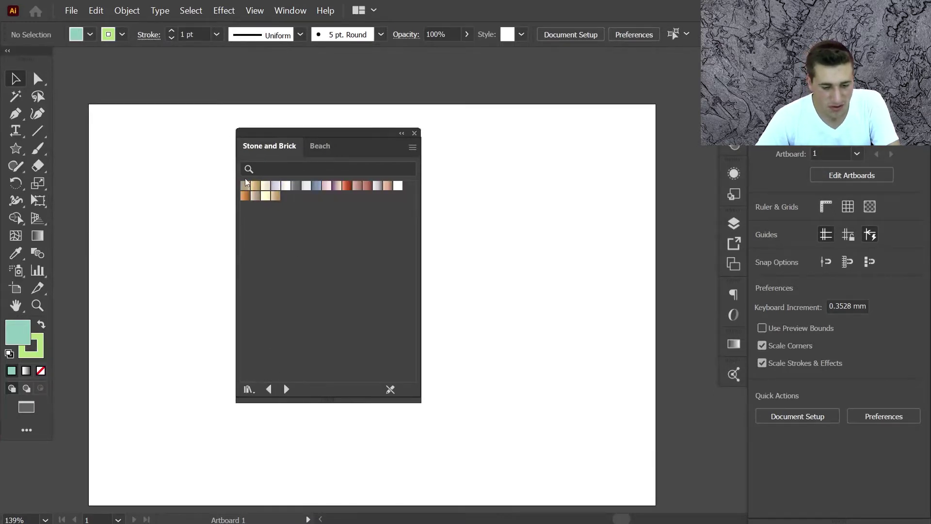
{"action": "left_click", "coordinate": [269, 390]}
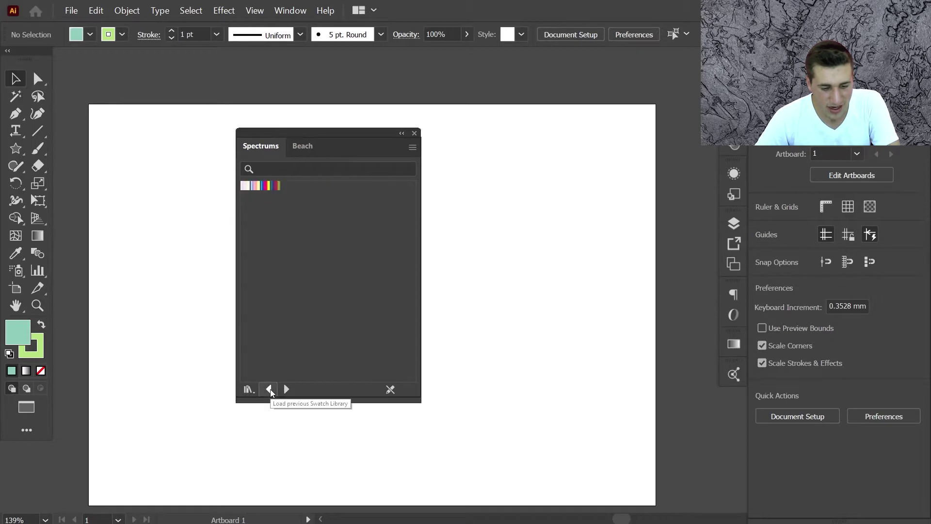
{"action": "left_click", "coordinate": [269, 390]}
{"action": "left_click", "coordinate": [269, 390]}
{"action": "left_click", "coordinate": [269, 390]}
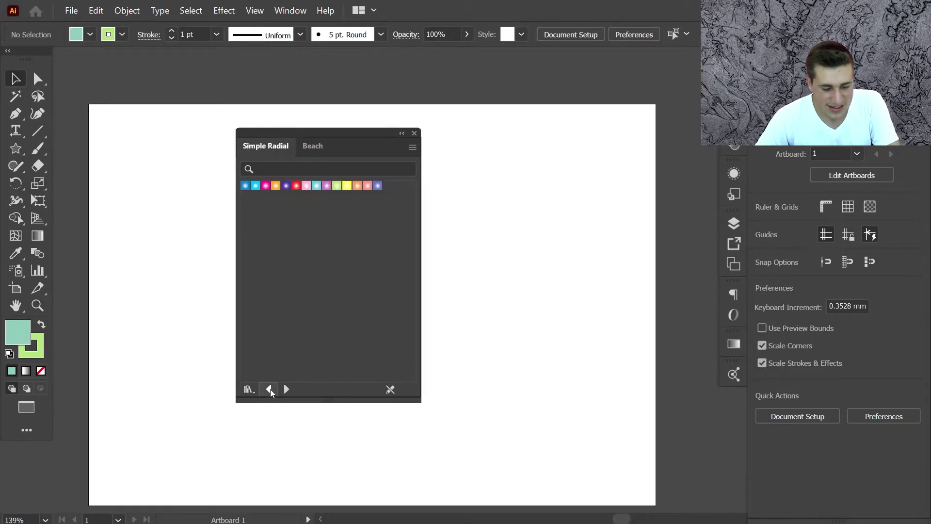
{"action": "left_click", "coordinate": [286, 390]}
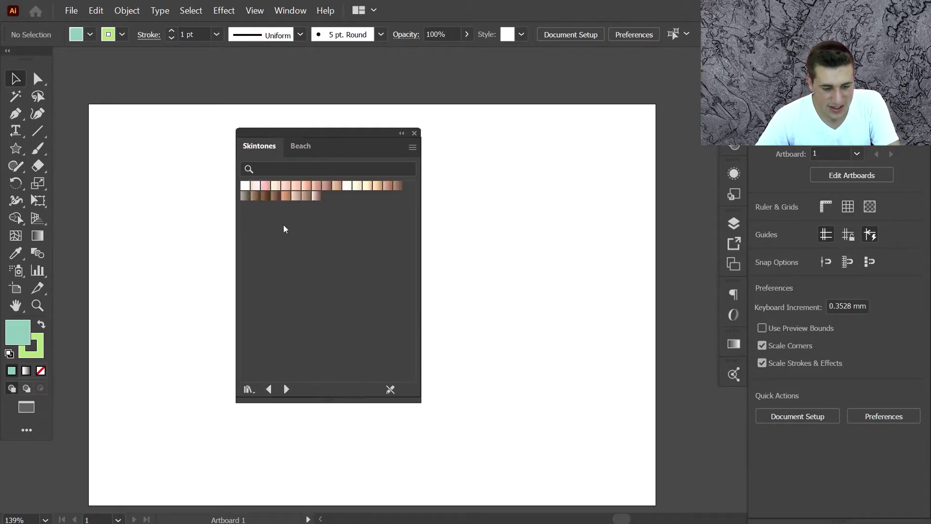
{"action": "left_click", "coordinate": [248, 388]}
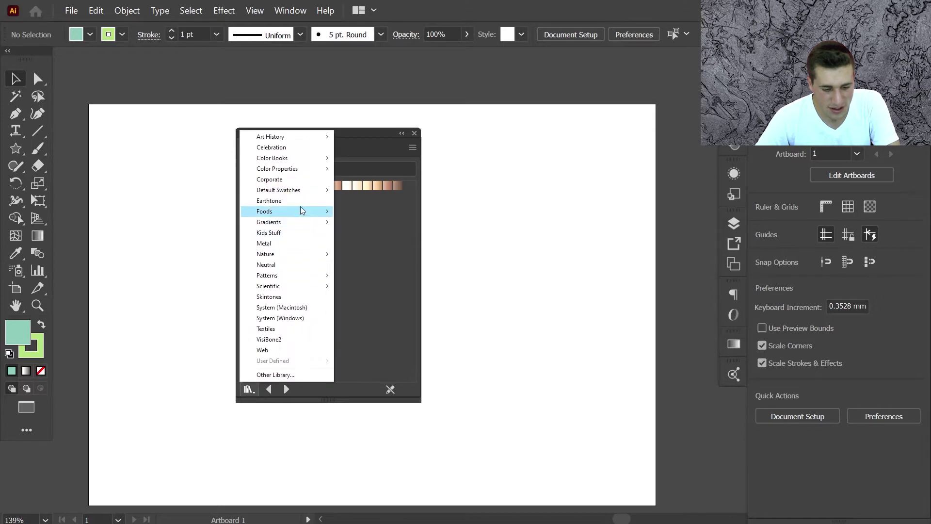
{"action": "mouse_move", "coordinate": [316, 223]}
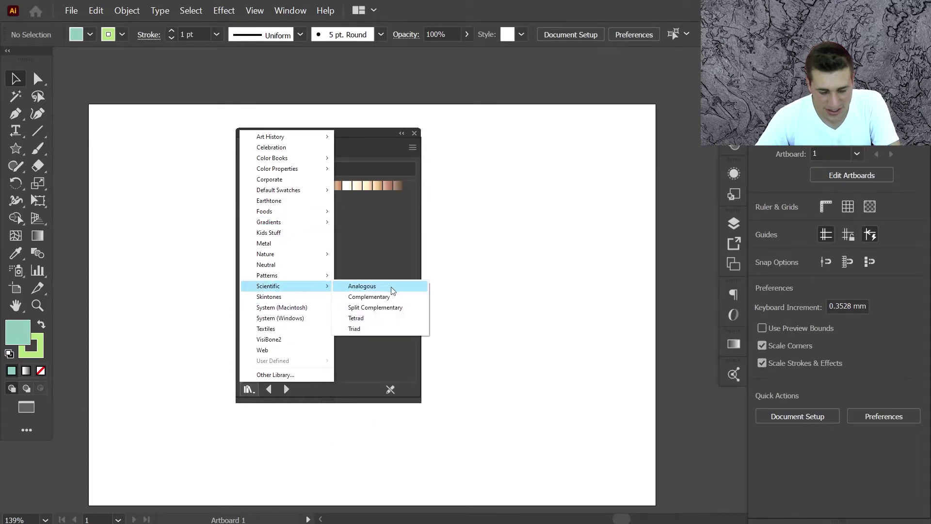
{"action": "mouse_move", "coordinate": [312, 286]}
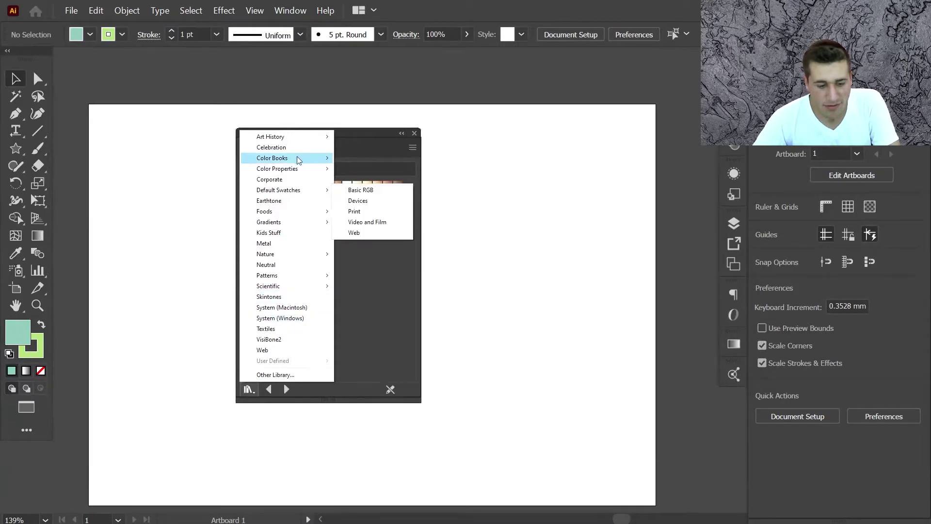
{"action": "mouse_move", "coordinate": [299, 158]}
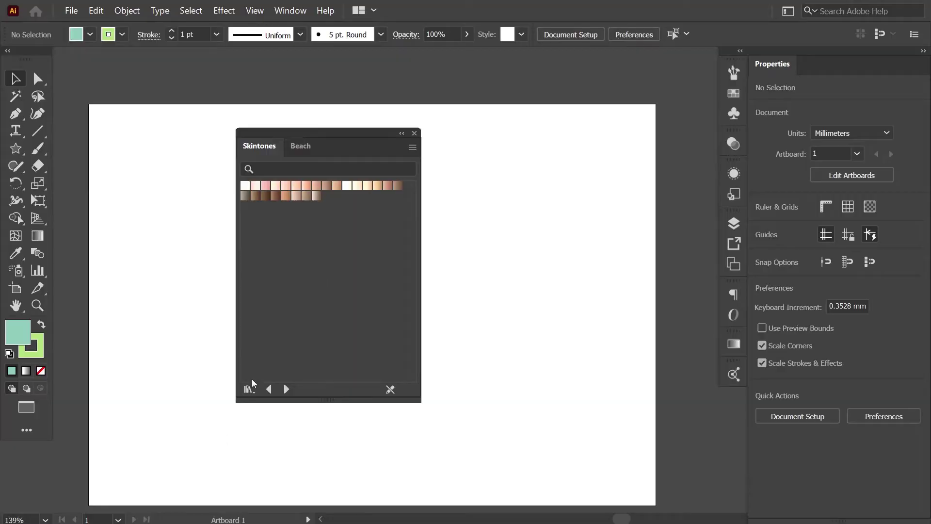
- Load the PANTONE+ Color Bridge Coated colour book in place of the Skintones library
{"action": "left_click", "coordinate": [249, 388]}
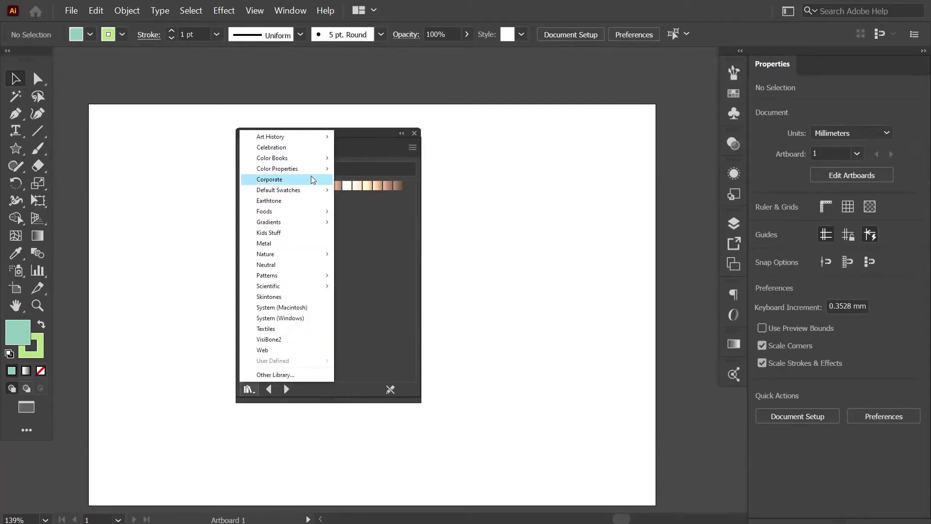
{"action": "mouse_move", "coordinate": [312, 157]}
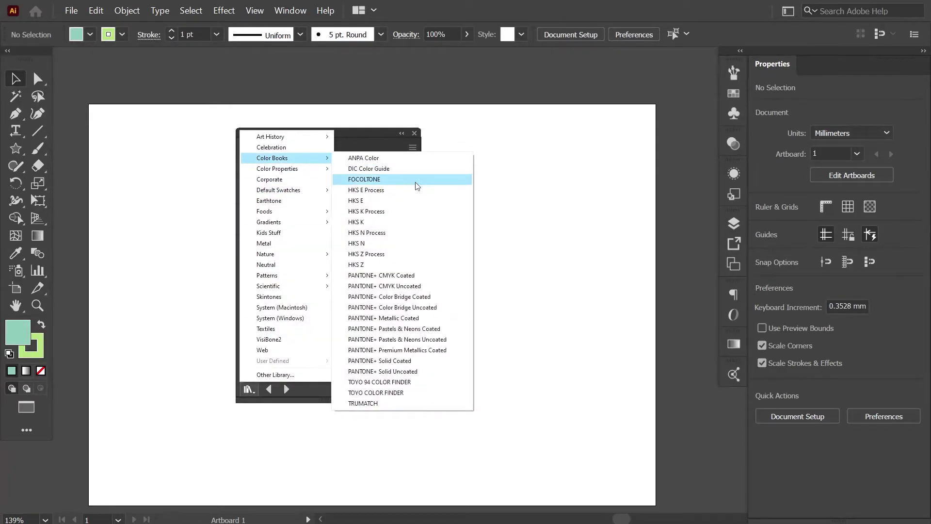
{"action": "left_click", "coordinate": [388, 296]}
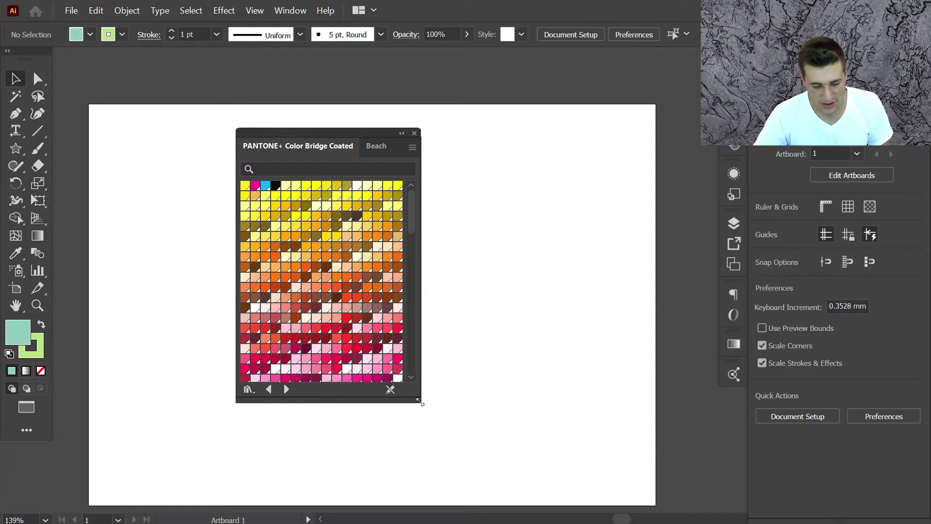
- Enlarge and reposition the PANTONE+ Color Bridge Coated panel so that all its swatches fit in view
{"action": "left_click_drag", "start_coordinate": [425, 408], "coordinate": [655, 492]}
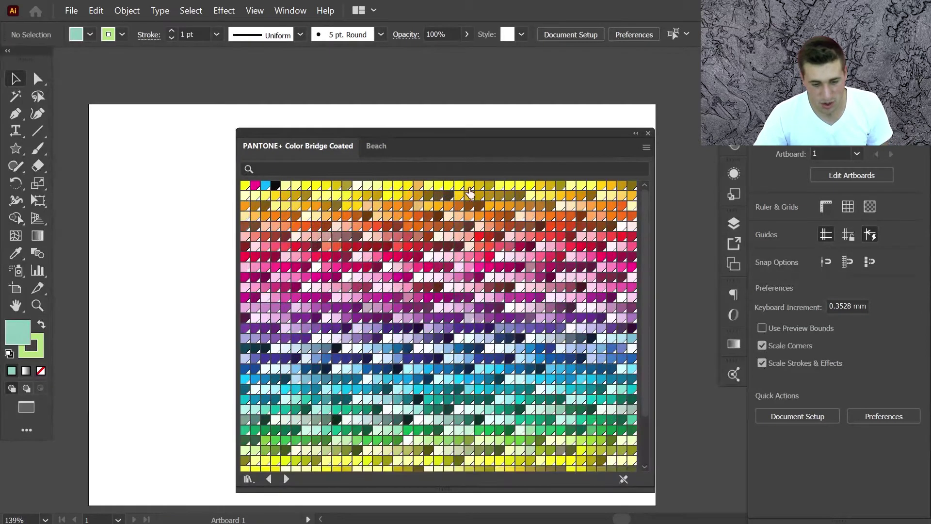
{"action": "left_click_drag", "start_coordinate": [451, 128], "coordinate": [328, 47]}
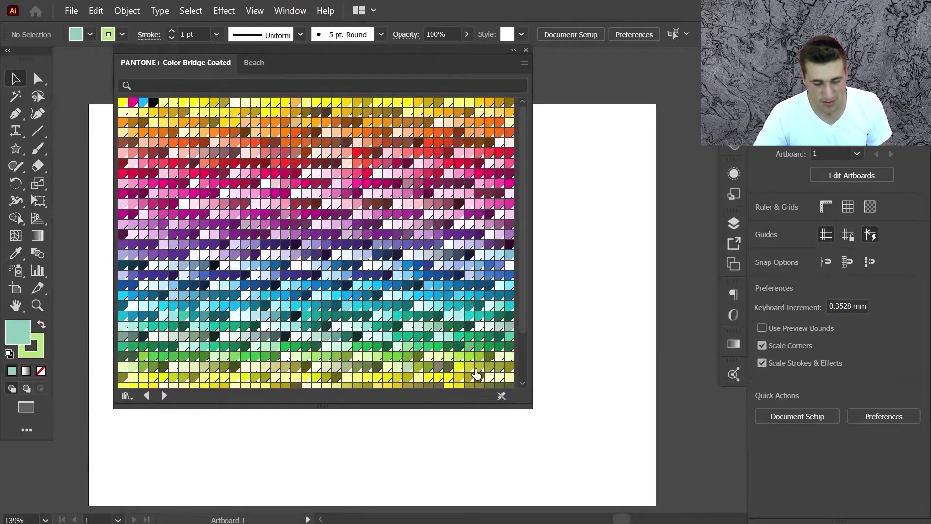
{"action": "left_click_drag", "start_coordinate": [447, 407], "coordinate": [447, 482]}
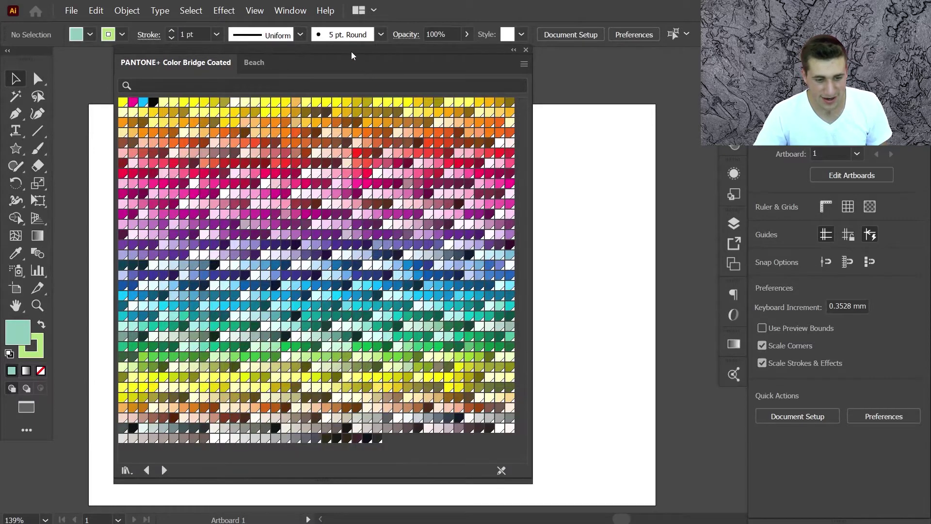
{"action": "left_click_drag", "start_coordinate": [351, 54], "coordinate": [381, 69]}
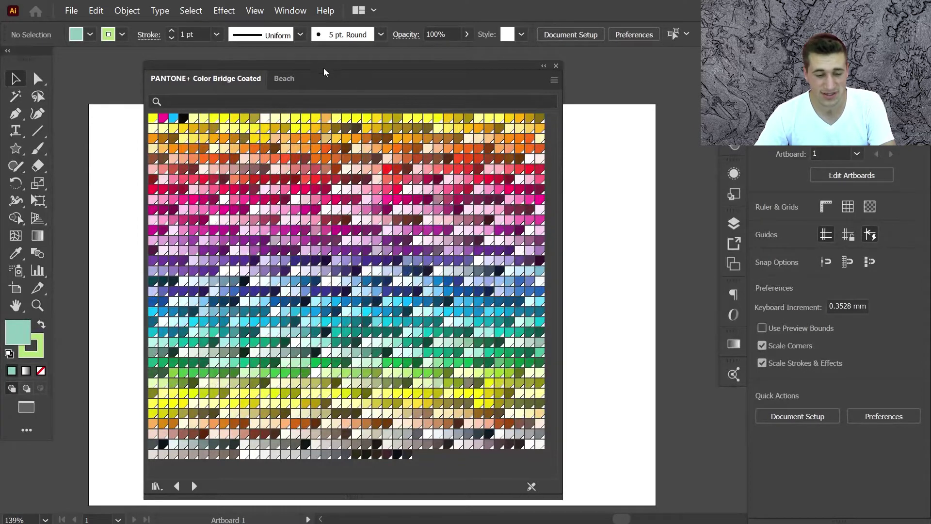
- Remove the Beach library from the PANTONE+ Color Bridge Coated panel group
{"action": "left_click", "coordinate": [286, 80]}
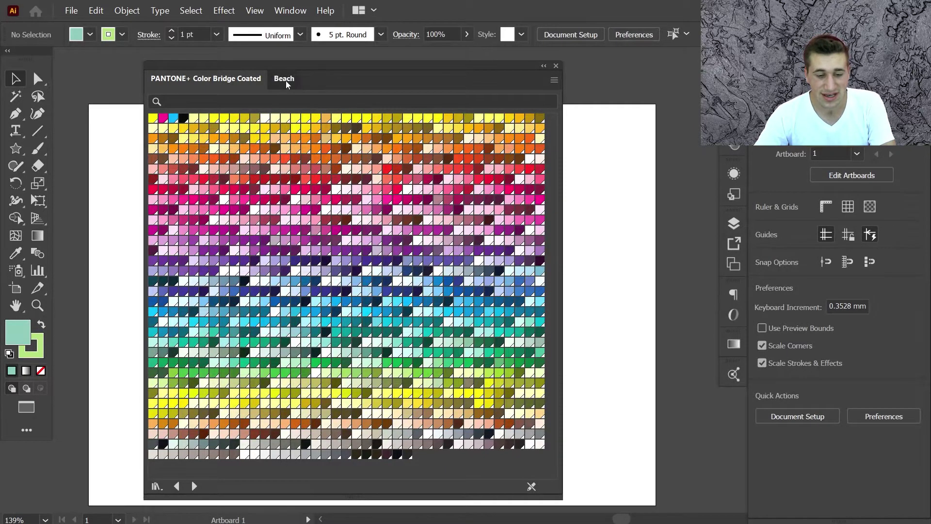
{"action": "left_click_drag", "start_coordinate": [292, 80], "coordinate": [318, 240]}
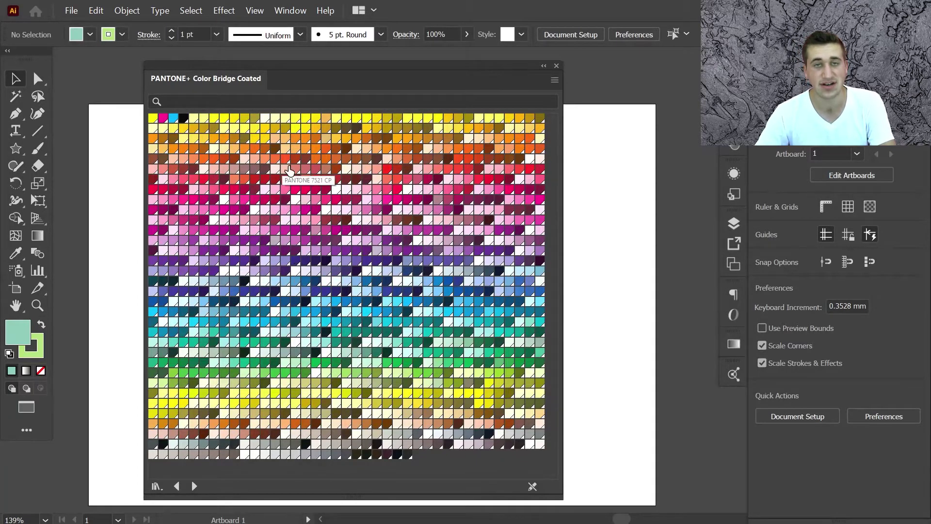
{"action": "left_click", "coordinate": [156, 486]}
{"action": "mouse_move", "coordinate": [223, 271]}
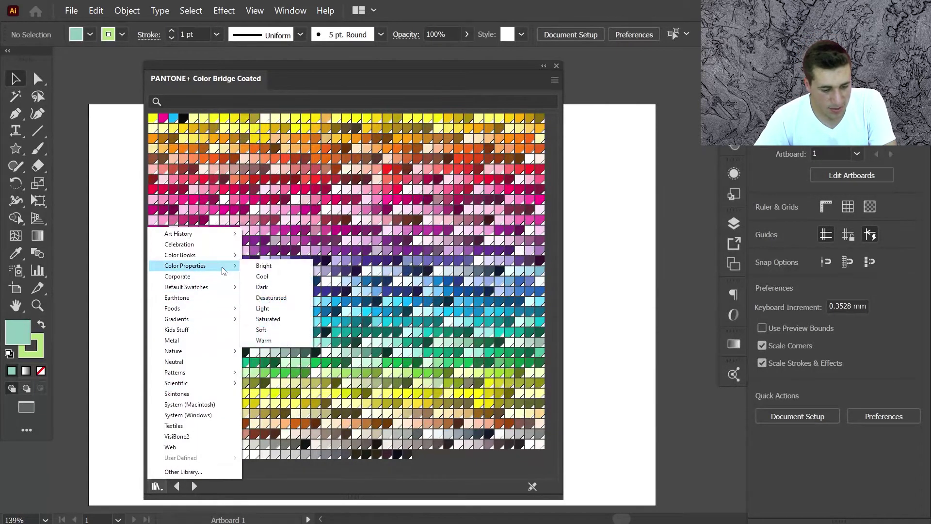
{"action": "mouse_move", "coordinate": [214, 254]}
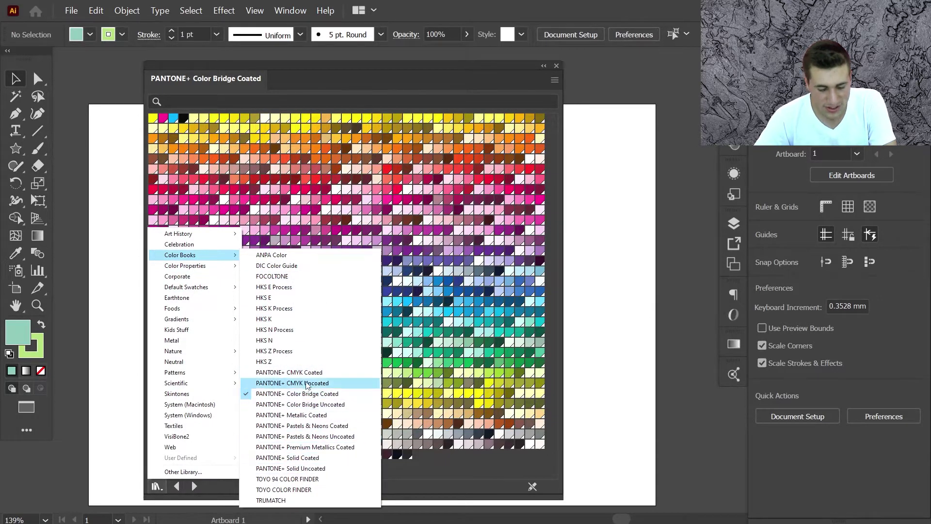
{"action": "left_click", "coordinate": [432, 489]}
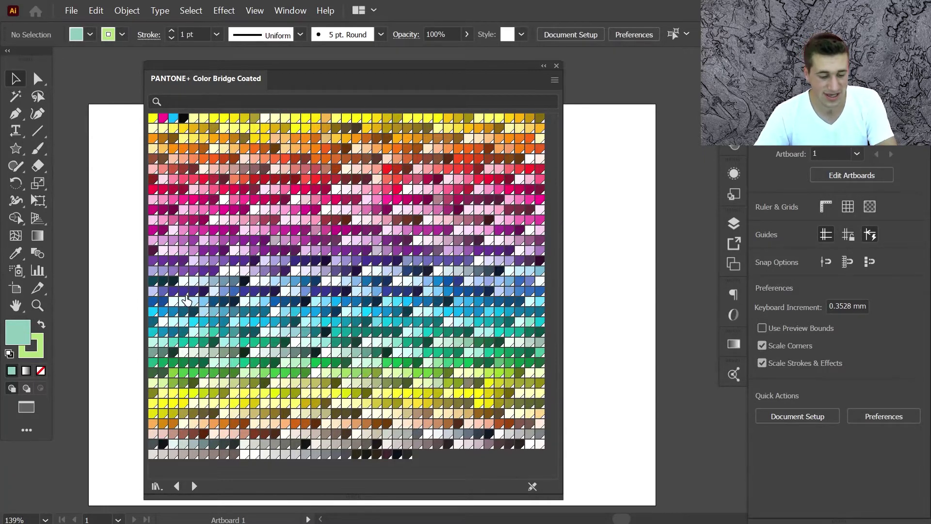
- Load the PANTONE+ Pastels & Neons Coated colour book in place of Color Bridge Coated
{"action": "left_click", "coordinate": [156, 486]}
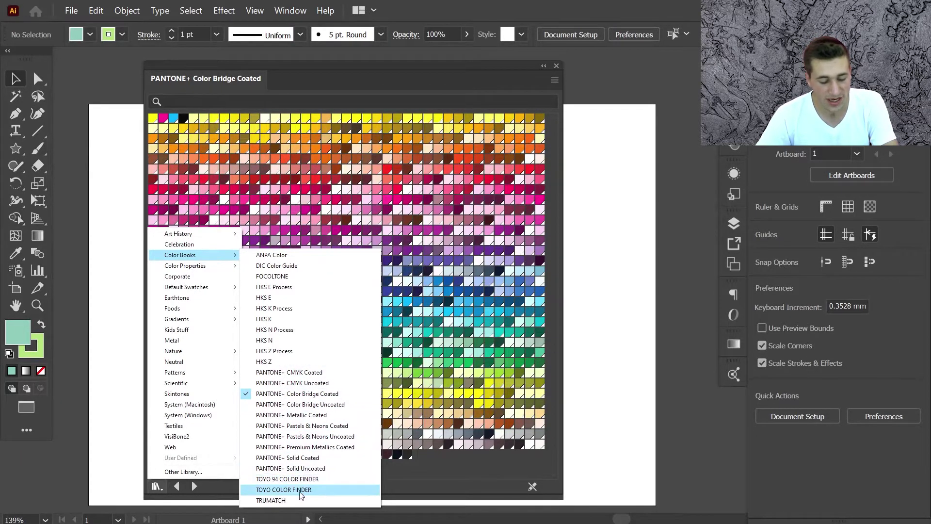
{"action": "left_click", "coordinate": [309, 426]}
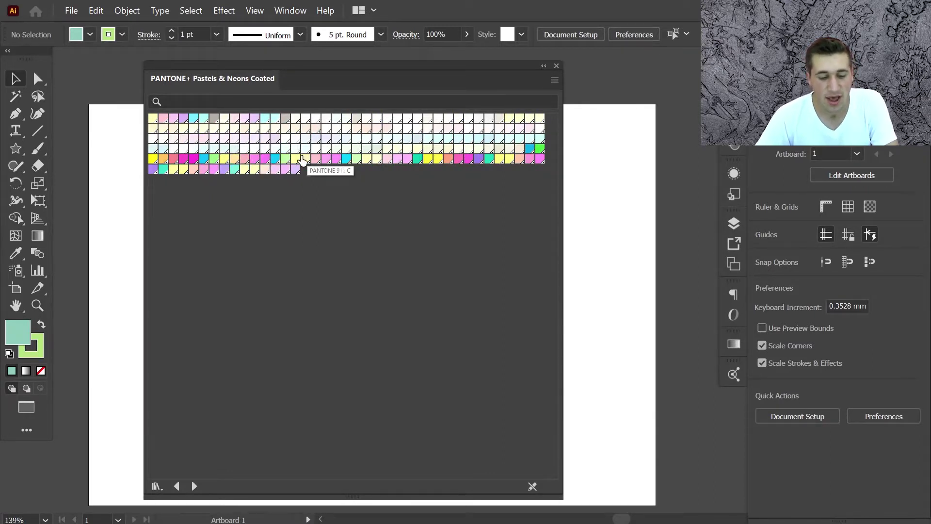
- Browse the neighbouring PANTONE+ books up to Premium Metallics Coated and go back to load Color Bridge Uncoated
{"action": "left_click", "coordinate": [194, 487]}
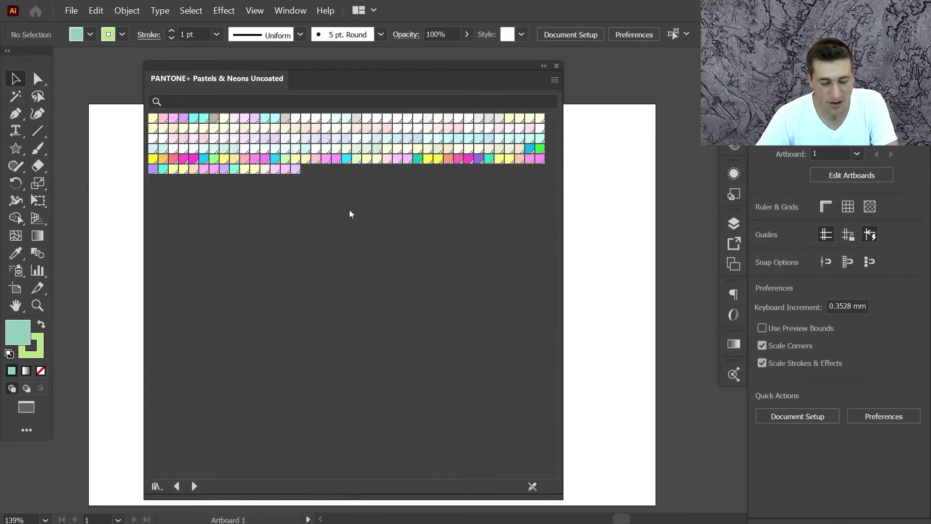
{"action": "left_click", "coordinate": [194, 486]}
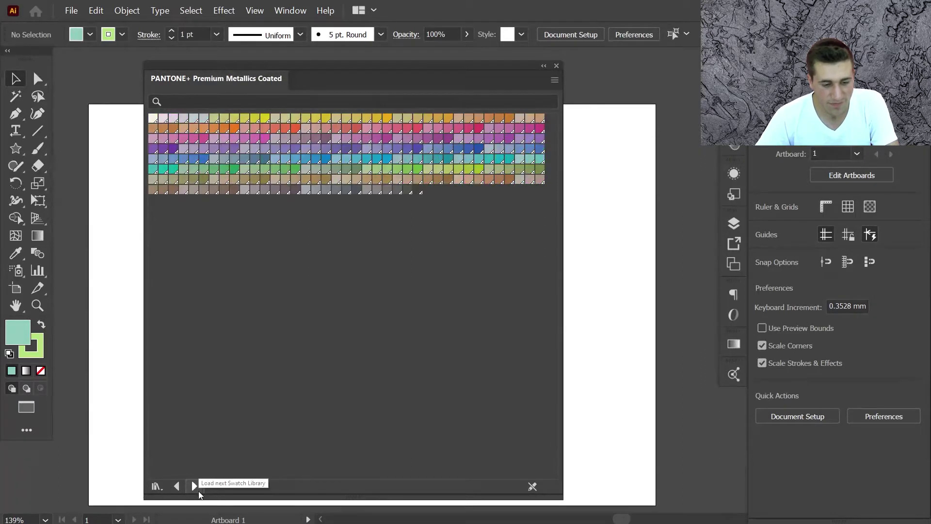
{"action": "left_click", "coordinate": [178, 486]}
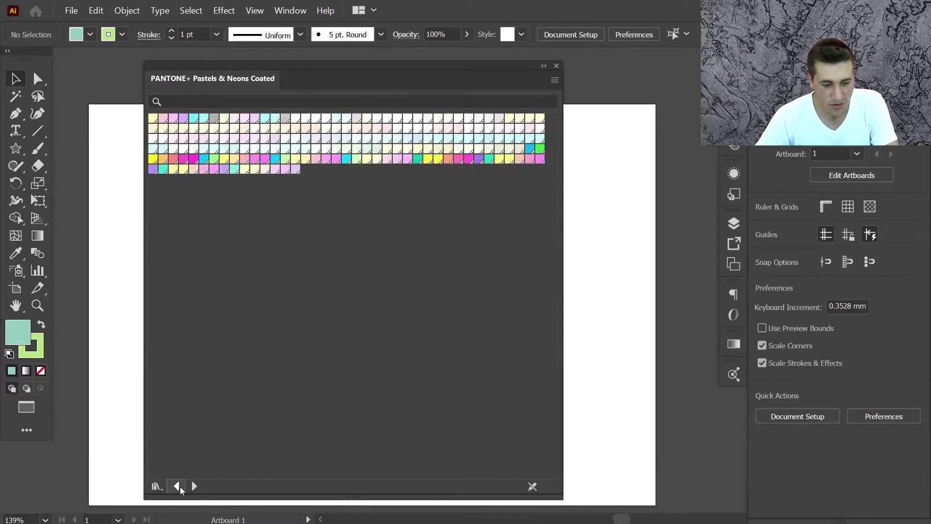
{"action": "left_click", "coordinate": [177, 486]}
{"action": "left_click", "coordinate": [180, 486]}
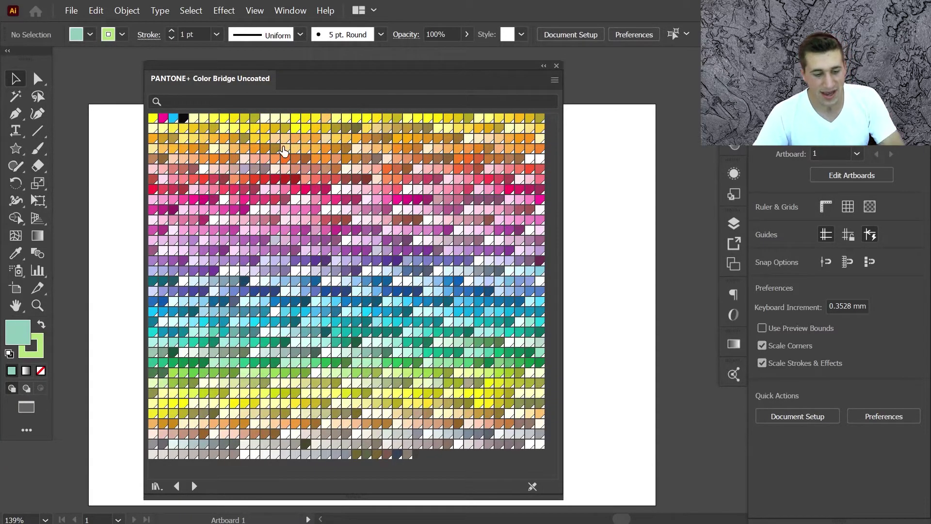
- Search the PANTONE+ Color Bridge Uncoated book for 548 and clear the search to list all its swatches again
{"action": "left_click", "coordinate": [221, 99]}
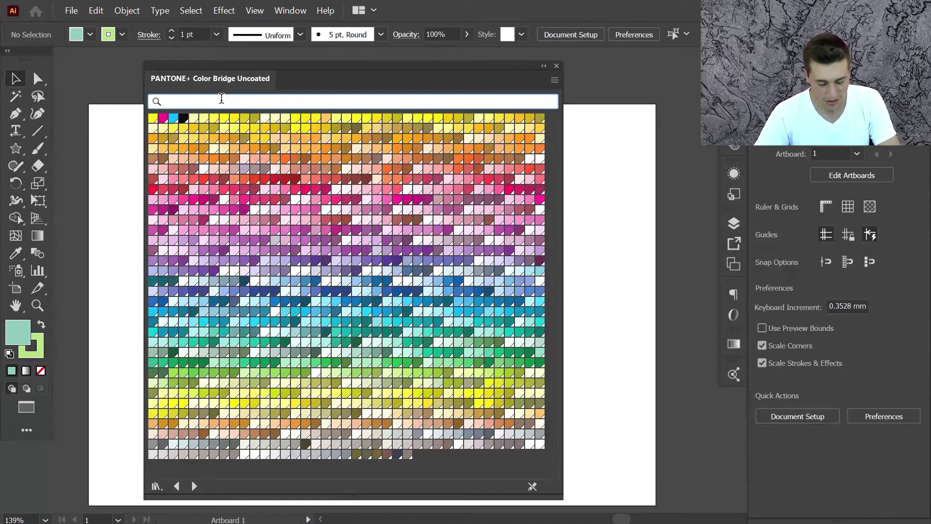
{"action": "type", "text": "h"}
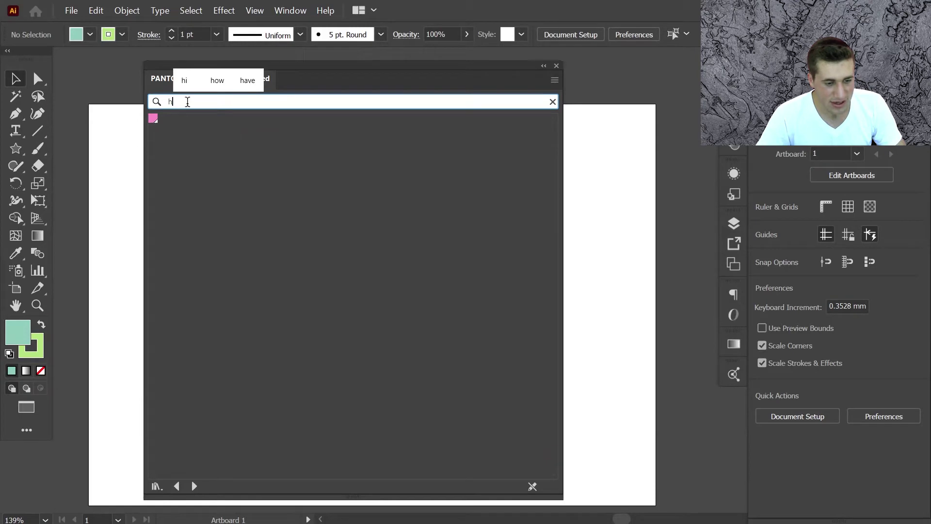
{"action": "key", "text": "BackSpace"}
{"action": "type", "text": "54"}
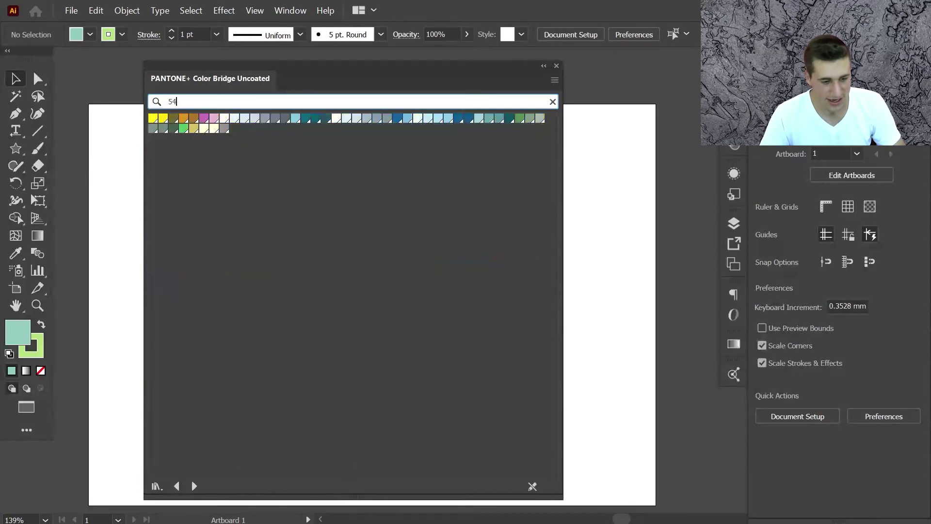
{"action": "type", "text": "8"}
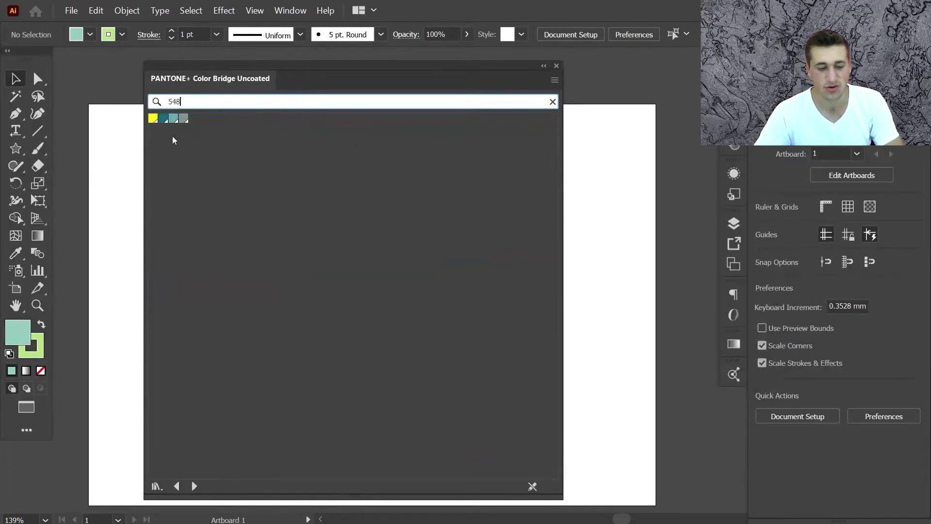
{"action": "key", "text": "BackSpace"}
{"action": "key", "text": "BackSpace"}
{"action": "key", "text": "BackSpace"}
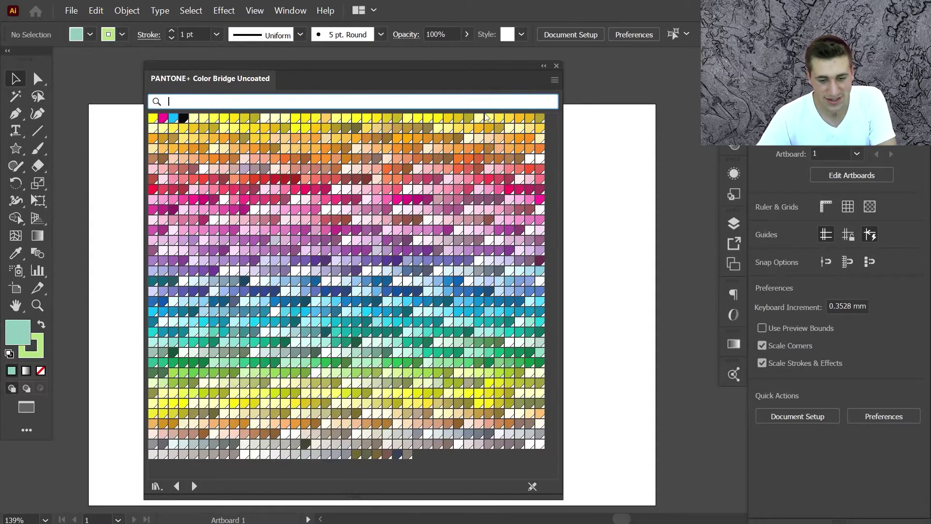
{"action": "left_click", "coordinate": [554, 80]}
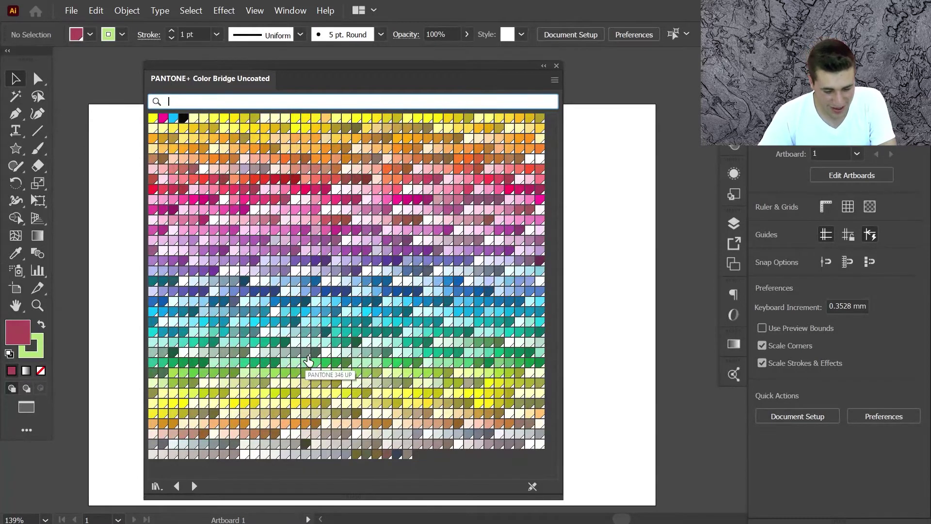
- Return to Color Bridge Uncoated after viewing Metallic Coated and add a pink and a yellow swatch to the document's swatches
{"action": "left_click", "coordinate": [194, 486]}
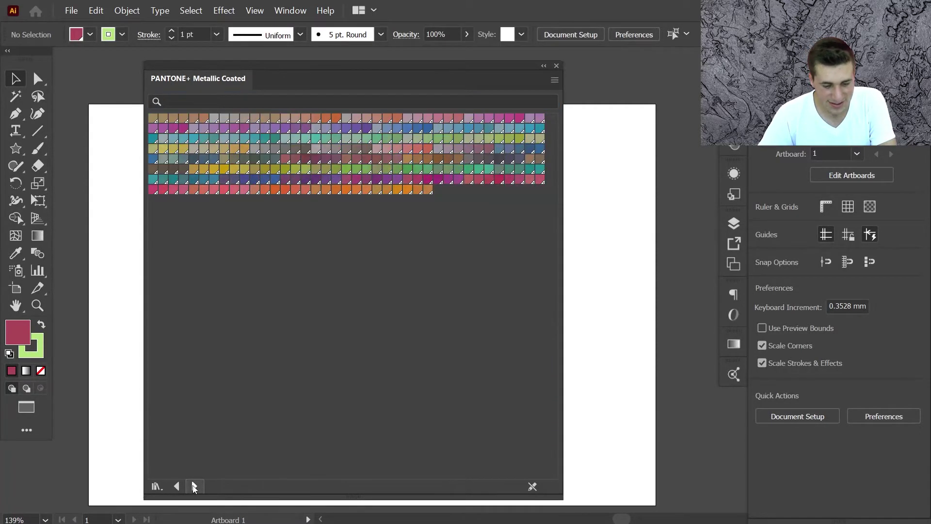
{"action": "left_click", "coordinate": [182, 487]}
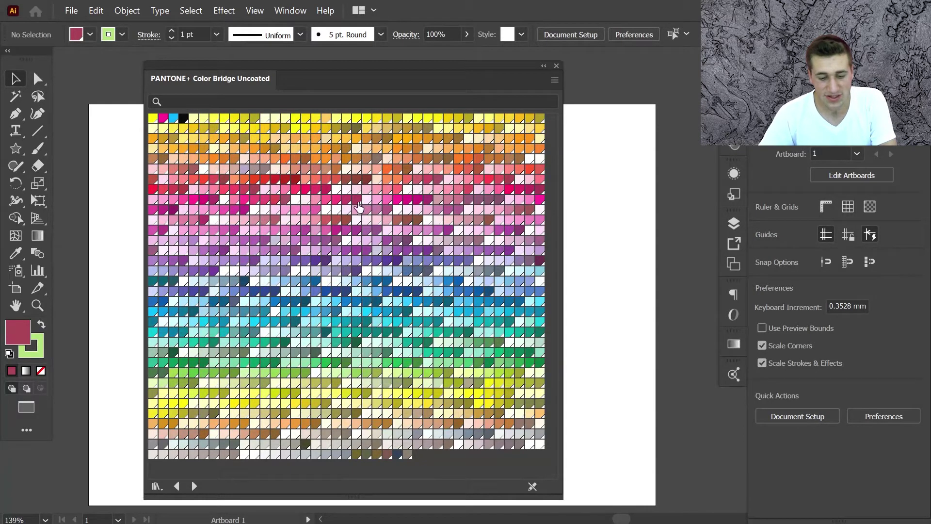
{"action": "left_click", "coordinate": [407, 230]}
{"action": "left_click", "coordinate": [733, 95]}
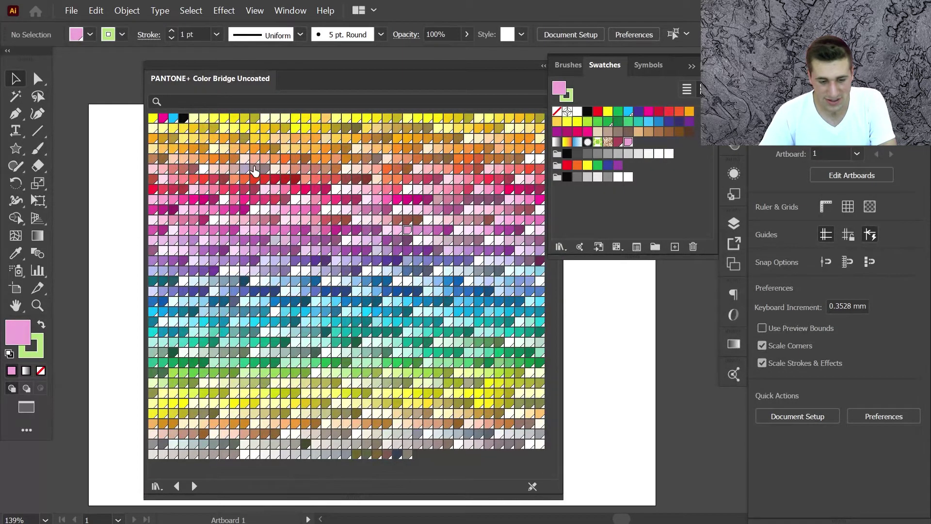
{"action": "left_click", "coordinate": [346, 119]}
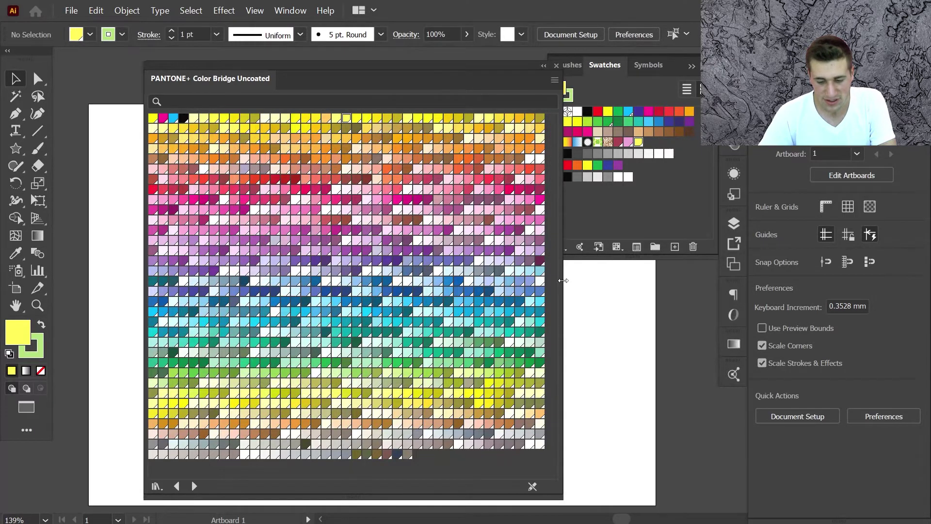
- Narrow the Color Bridge Uncoated panel and add an orange and a coral pink swatch from it to the document's swatches
{"action": "left_click_drag", "start_coordinate": [564, 280], "coordinate": [368, 280]}
{"action": "left_click", "coordinate": [295, 180]}
{"action": "left_click", "coordinate": [274, 252]}
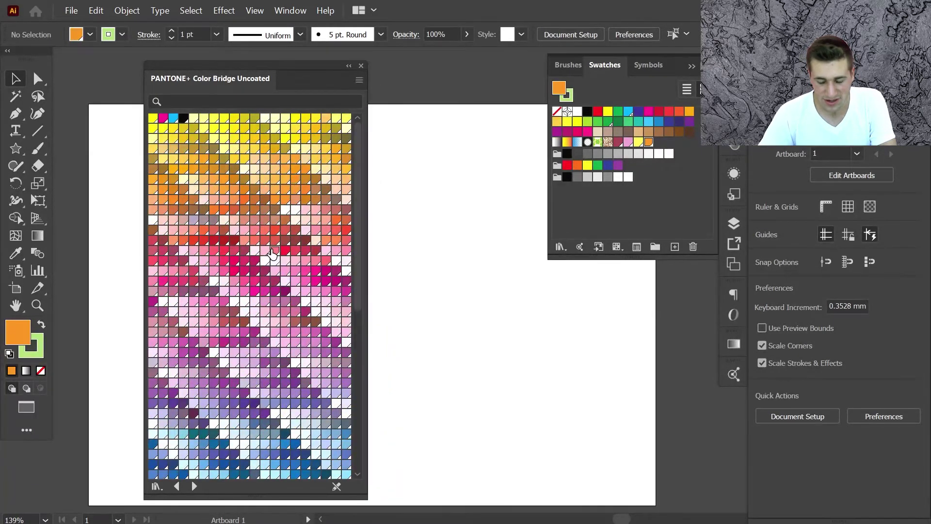
- Advance through the remaining PANTONE+ and TOYO colour books until the Cool swatch library is loaded
{"action": "left_click", "coordinate": [194, 486]}
{"action": "left_click", "coordinate": [195, 487]}
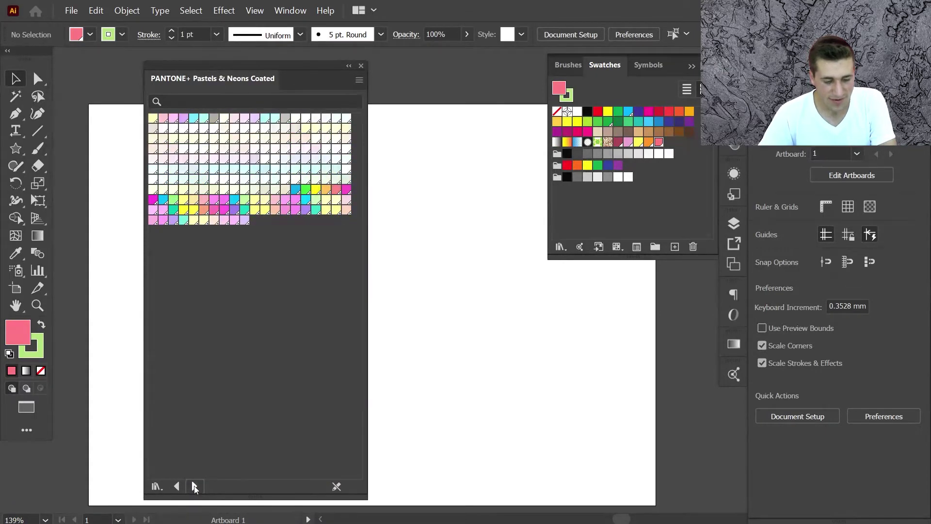
{"action": "left_click", "coordinate": [194, 486]}
{"action": "left_click", "coordinate": [194, 486]}
{"action": "left_click", "coordinate": [194, 486]}
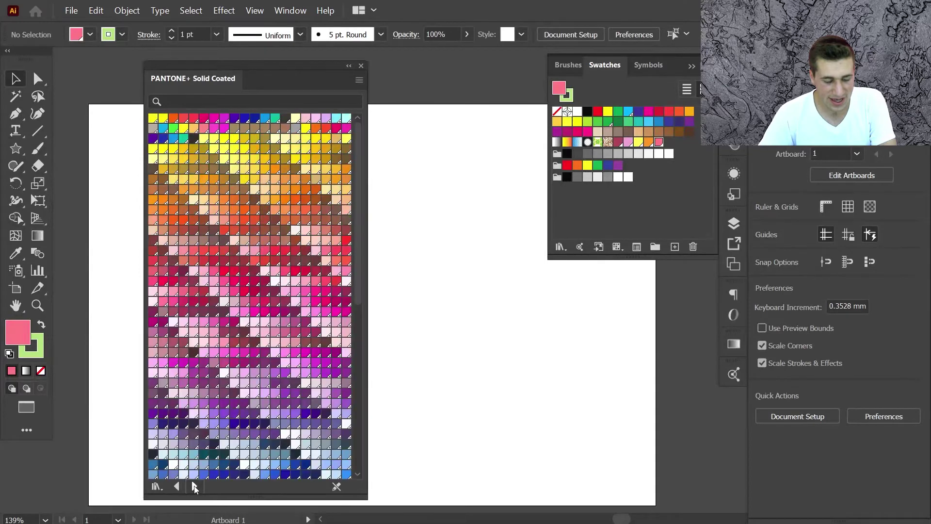
{"action": "left_click", "coordinate": [194, 486]}
{"action": "left_click", "coordinate": [195, 487]}
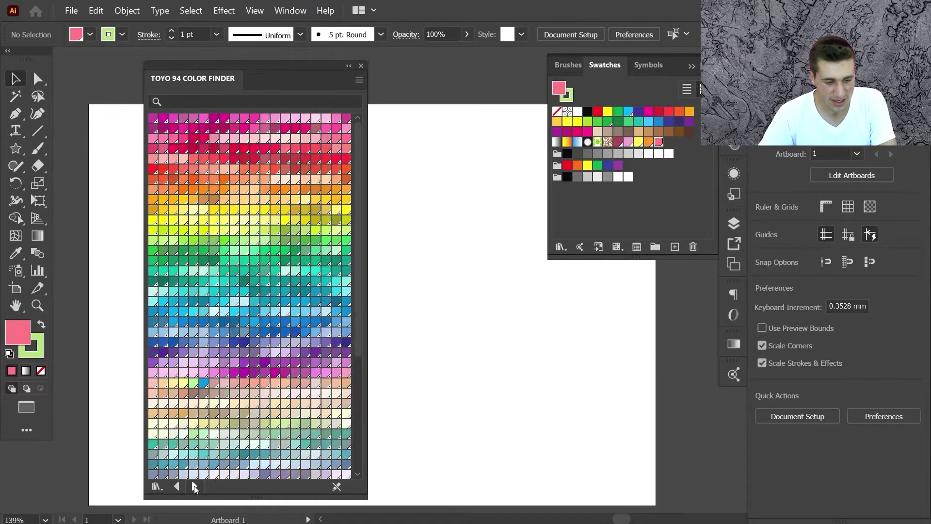
{"action": "left_click", "coordinate": [194, 487]}
{"action": "left_click", "coordinate": [195, 487]}
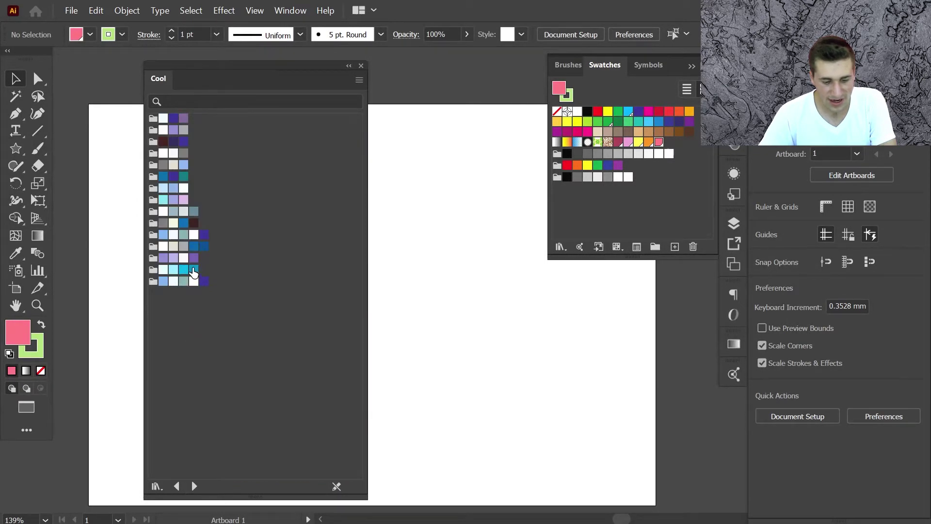
- Set the fill to white from the last Cool colour group and copy that white and another pale Cool swatch into the document's swatches
{"action": "left_click", "coordinate": [194, 271]}
{"action": "left_click", "coordinate": [193, 281]}
{"action": "left_click", "coordinate": [194, 271]}
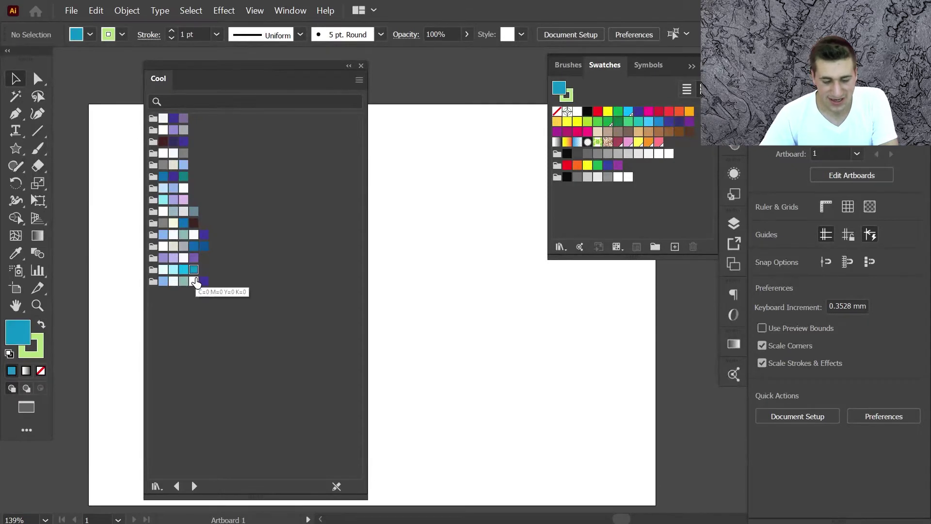
{"action": "left_click", "coordinate": [194, 282]}
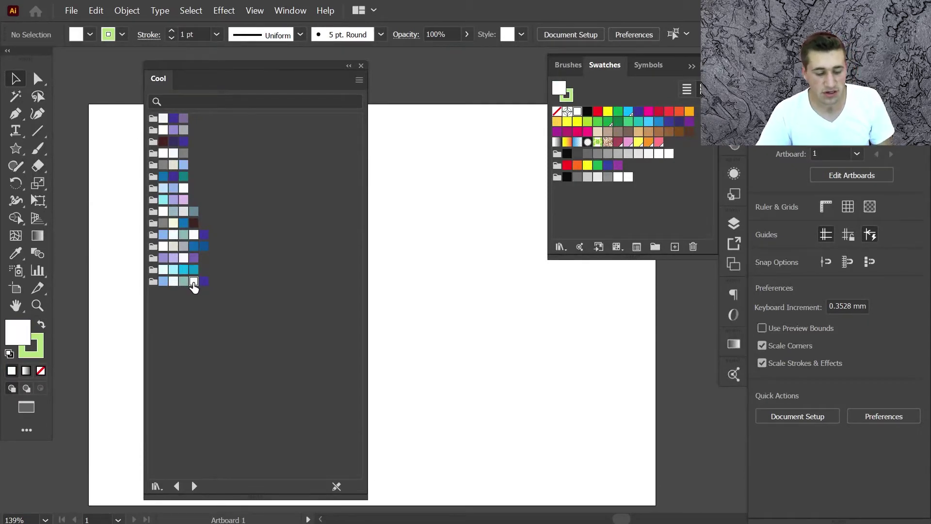
{"action": "left_click_drag", "start_coordinate": [193, 283], "coordinate": [608, 205]}
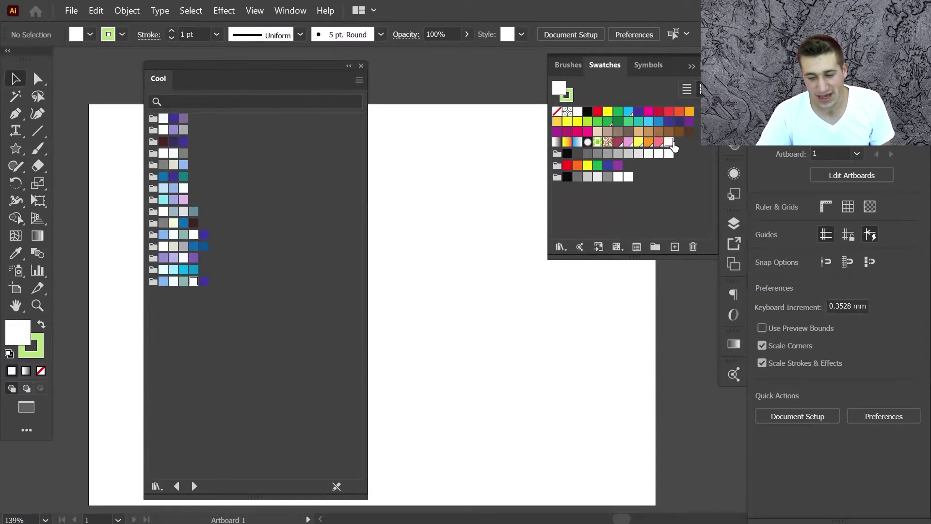
{"action": "left_click_drag", "start_coordinate": [178, 239], "coordinate": [632, 212]}
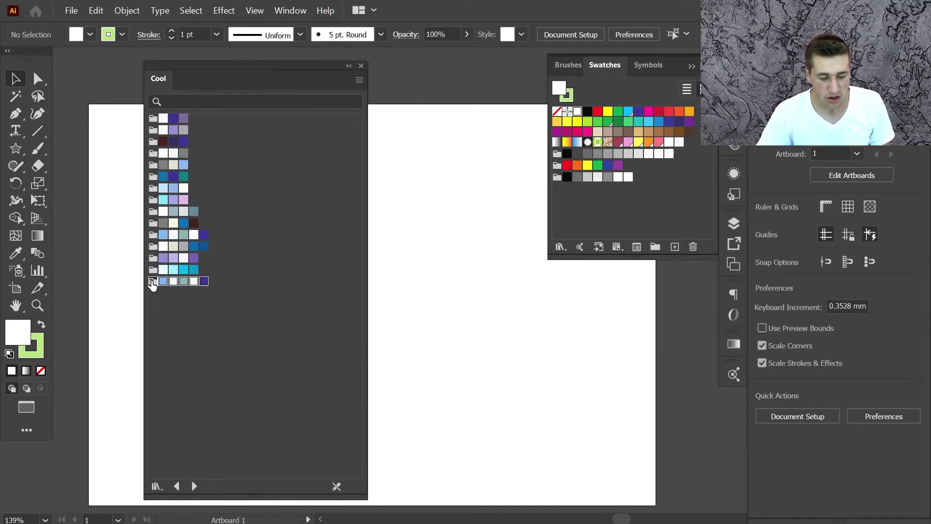
- Copy the last two colour groups of the Cool library into the document's swatches
{"action": "left_click_drag", "start_coordinate": [151, 285], "coordinate": [586, 196]}
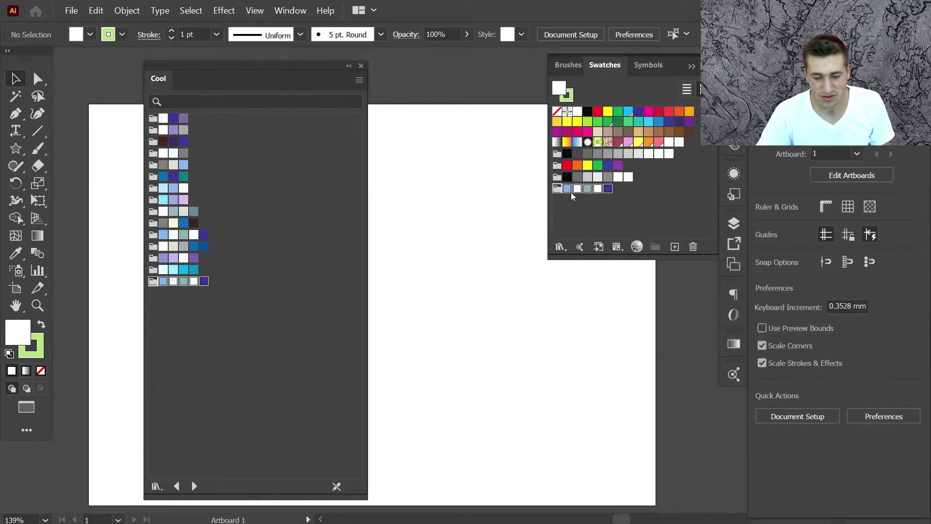
{"action": "left_click", "coordinate": [575, 210]}
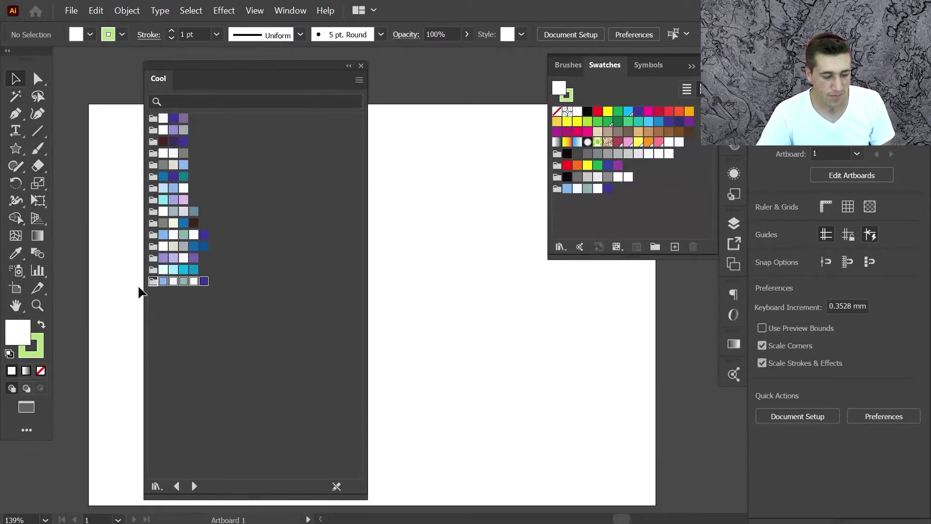
{"action": "left_click", "coordinate": [153, 271]}
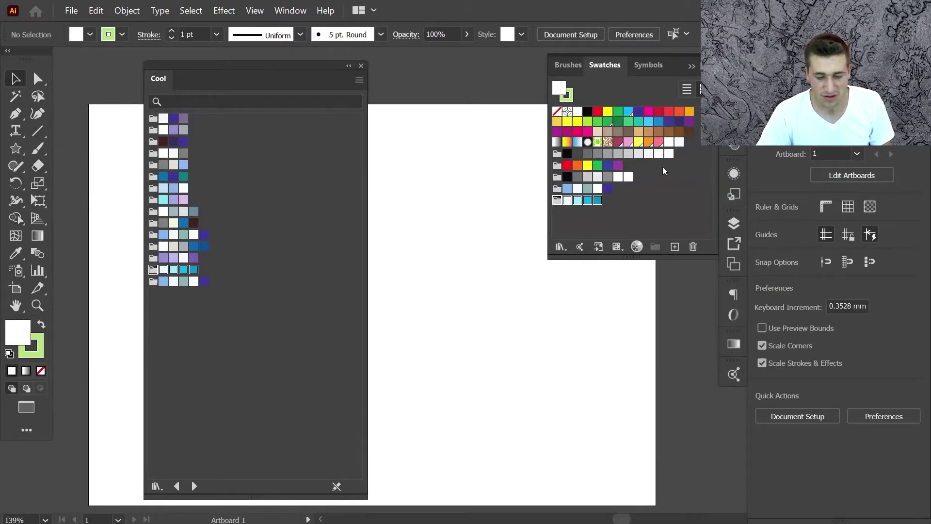
{"action": "left_click", "coordinate": [185, 333]}
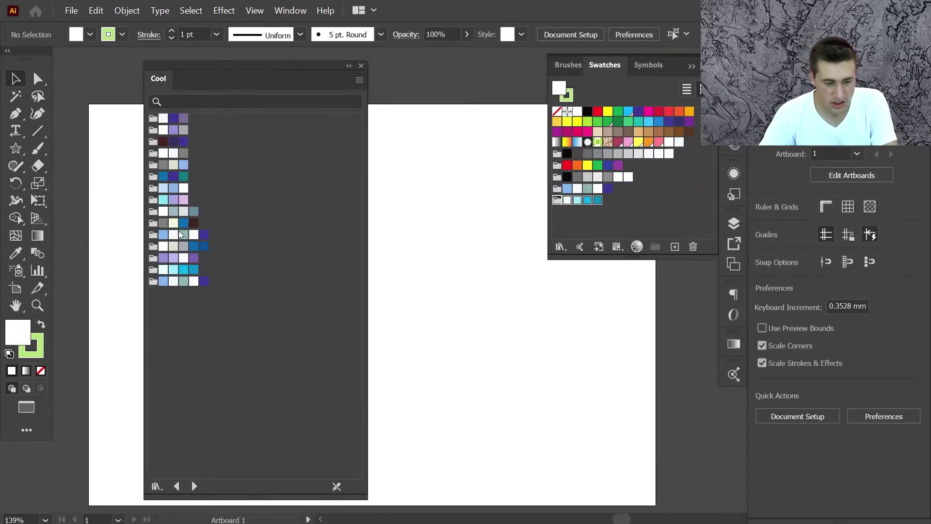
- Add the blue swatch from the grey, cream, blue and brown Cool group to the document's swatches with Add to Swatches
{"action": "left_click", "coordinate": [183, 224]}
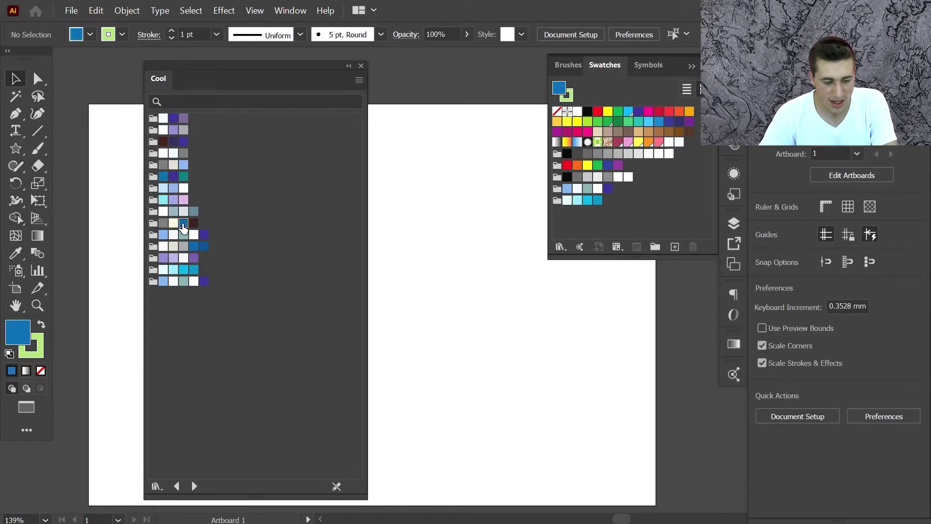
{"action": "left_click", "coordinate": [359, 80]}
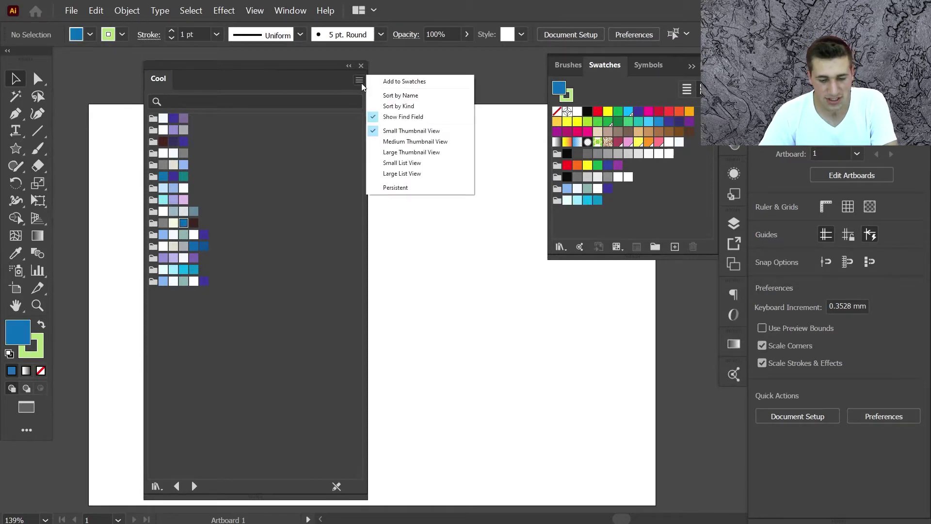
{"action": "left_click", "coordinate": [431, 82]}
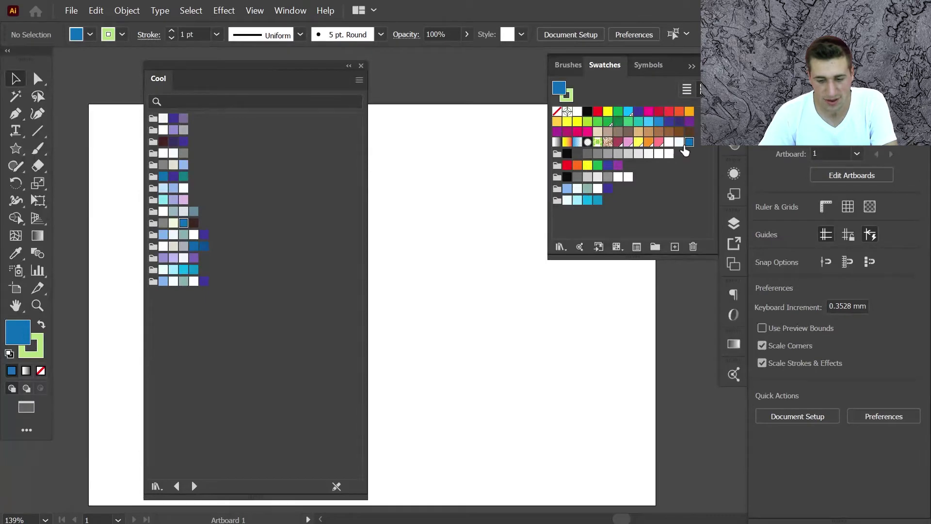
{"action": "left_click", "coordinate": [201, 350]}
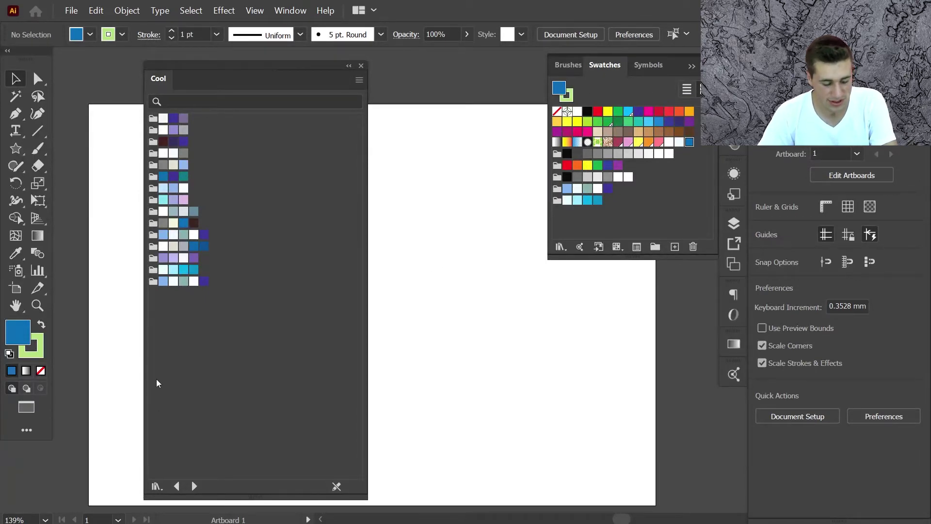
- Preview the Cool library in Large Thumbnail View and restore Small Thumbnail View
{"action": "left_click", "coordinate": [360, 80]}
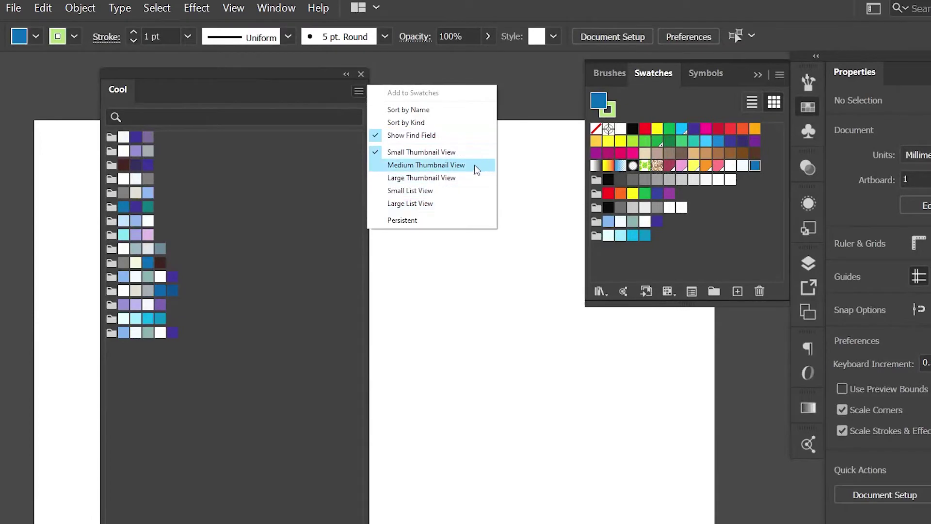
{"action": "left_click", "coordinate": [395, 179]}
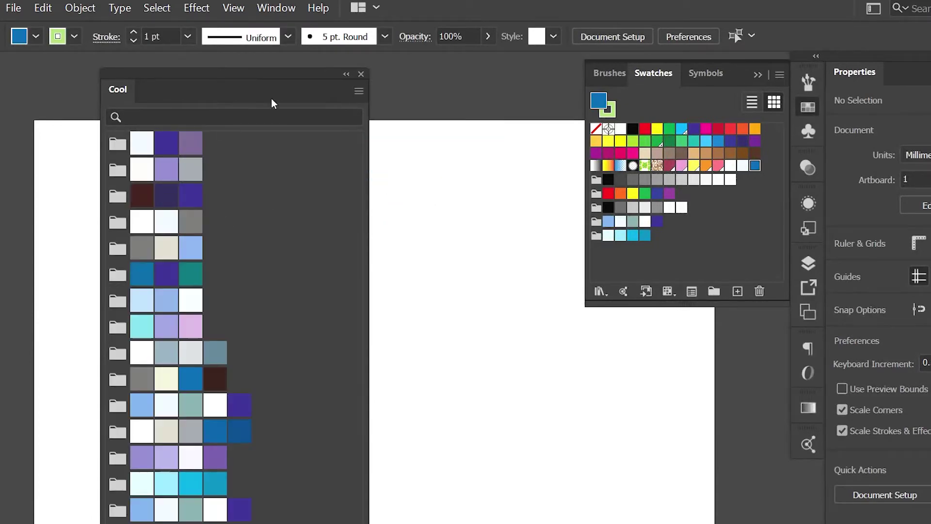
{"action": "left_click", "coordinate": [358, 91]}
{"action": "left_click", "coordinate": [410, 152]}
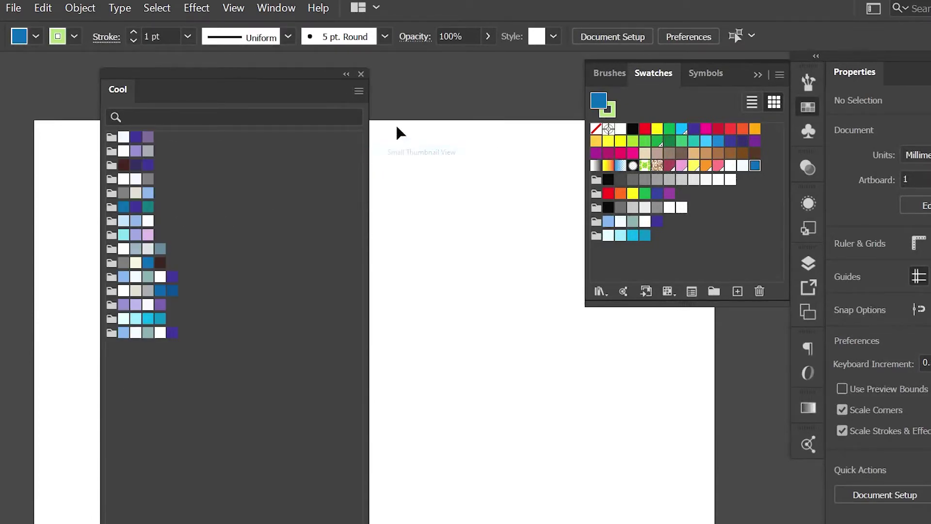
- Make the Cool library panel persistent
{"action": "left_click", "coordinate": [358, 91]}
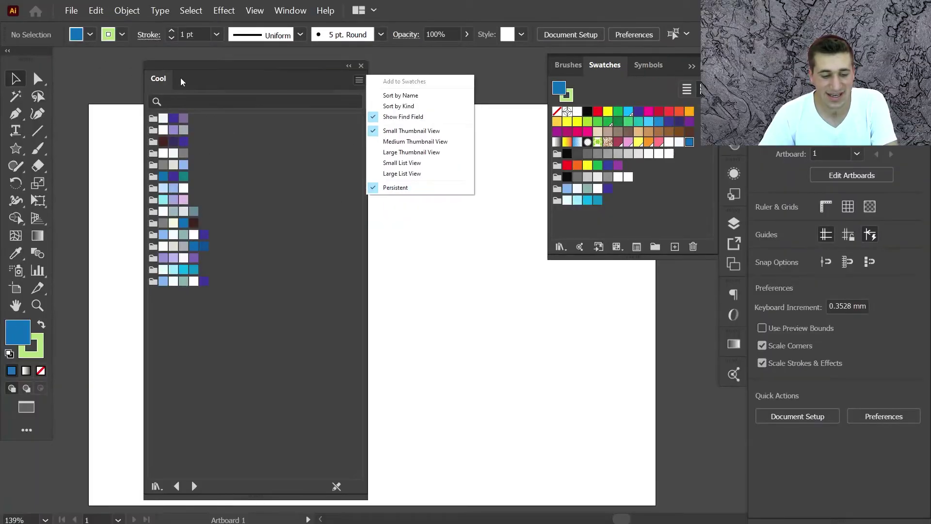
- Examine the available swatch libraries, including the Nature and Default Swatches categories
{"action": "left_click", "coordinate": [313, 279]}
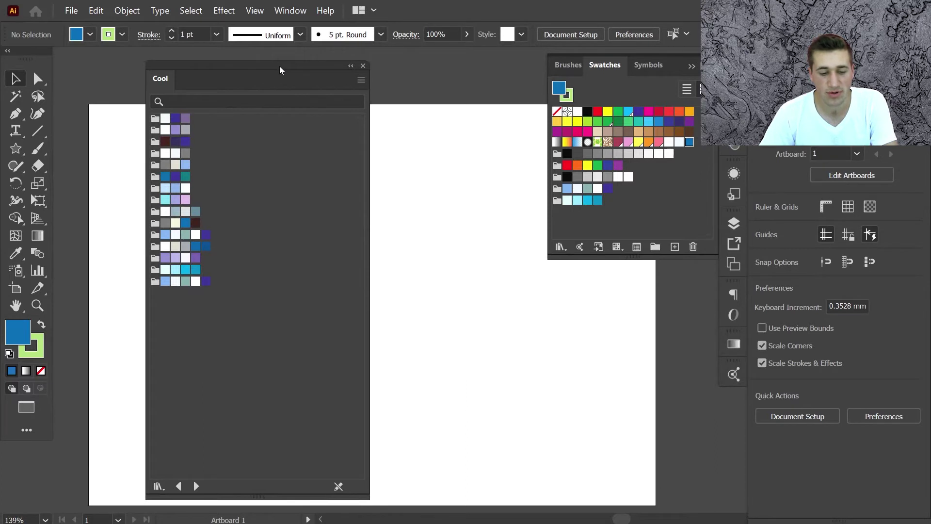
{"action": "left_click_drag", "start_coordinate": [279, 66], "coordinate": [306, 55]}
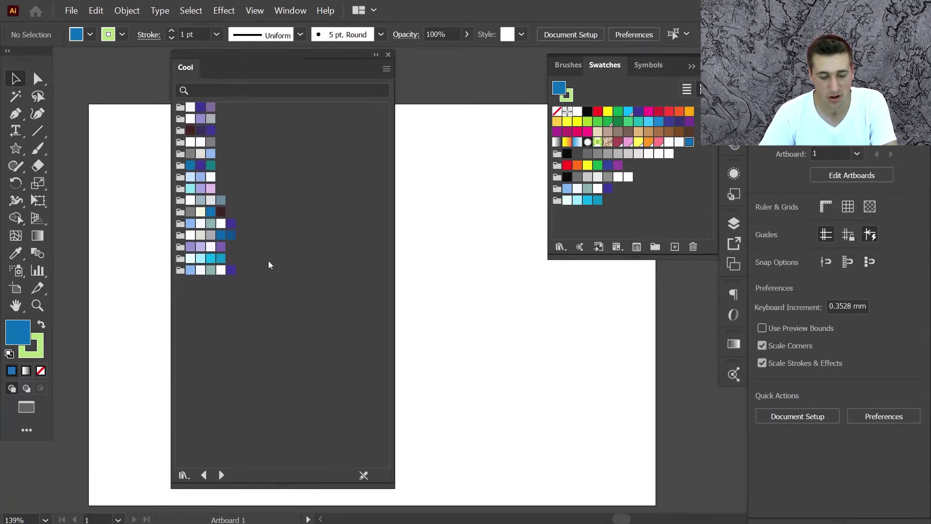
{"action": "left_click", "coordinate": [560, 247]}
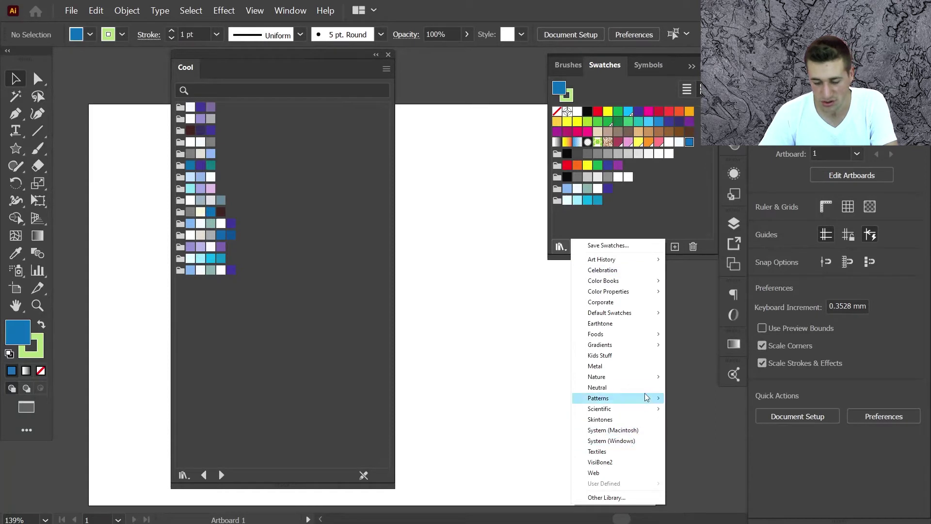
{"action": "mouse_move", "coordinate": [654, 383]}
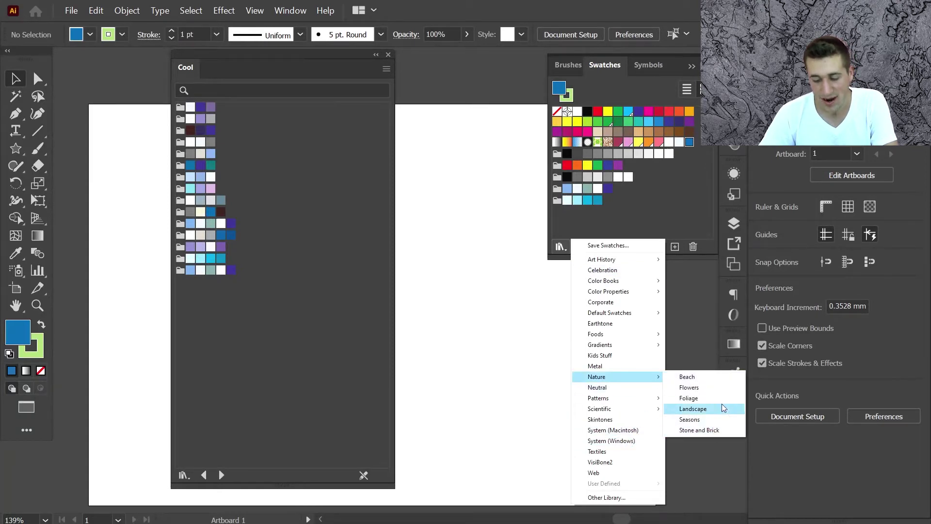
{"action": "left_click", "coordinate": [255, 378]}
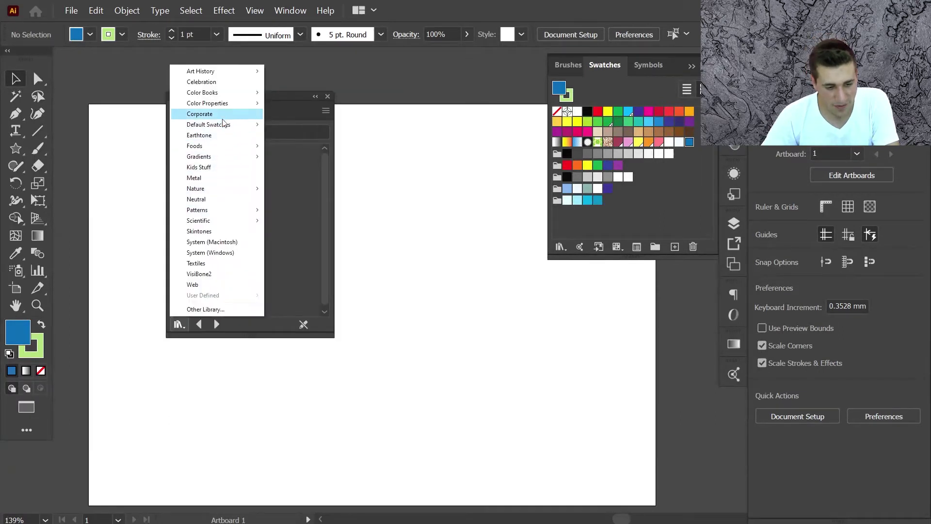
{"action": "mouse_move", "coordinate": [244, 127]}
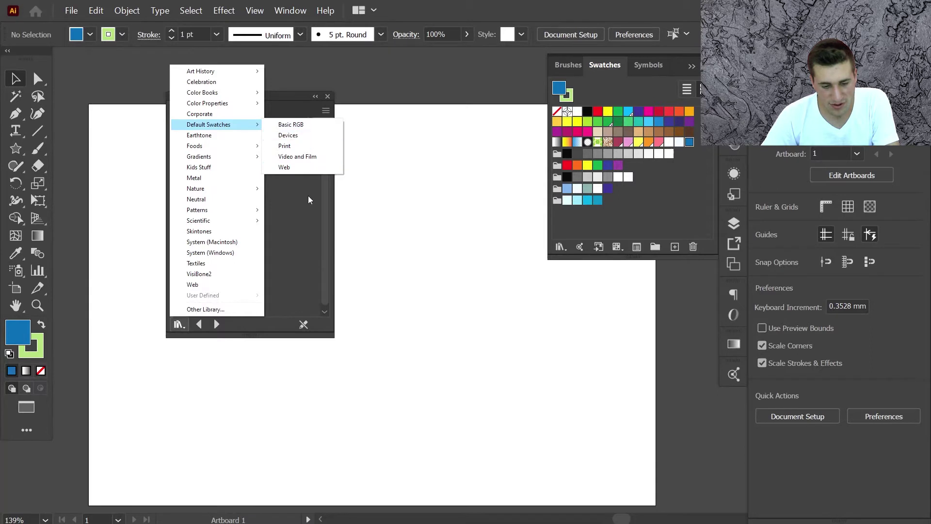
{"action": "left_click", "coordinate": [308, 215]}
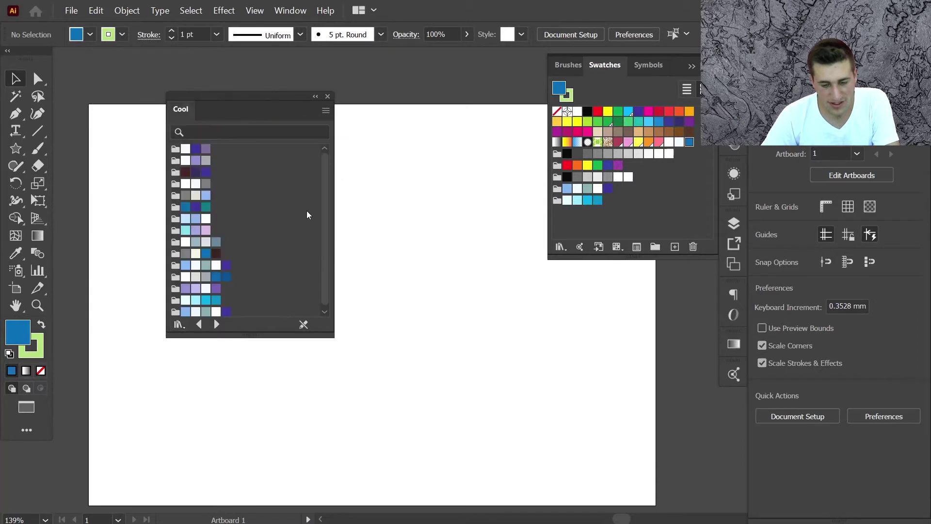
- Delete all the document's swatches and colour groups, from White through the last blue colour group
{"action": "left_click", "coordinate": [598, 201]}
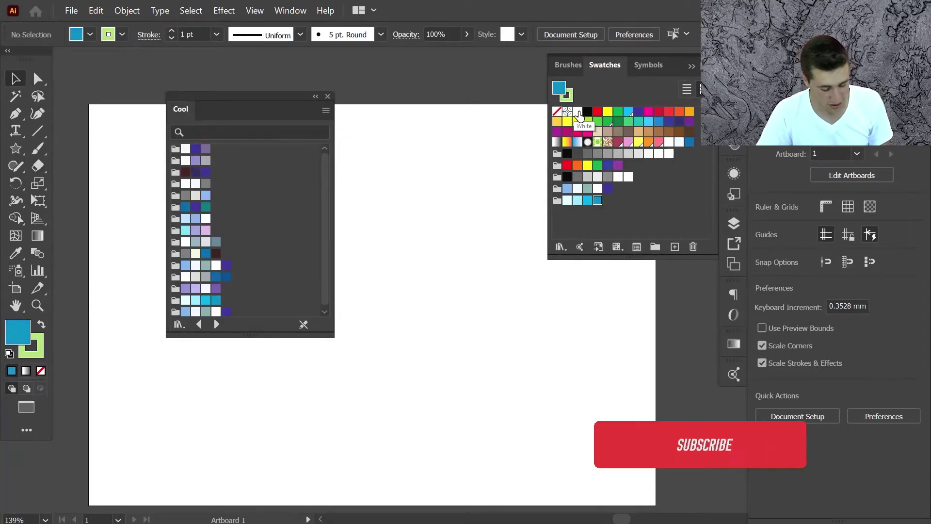
{"action": "left_click", "coordinate": [577, 113], "text": "shift"}
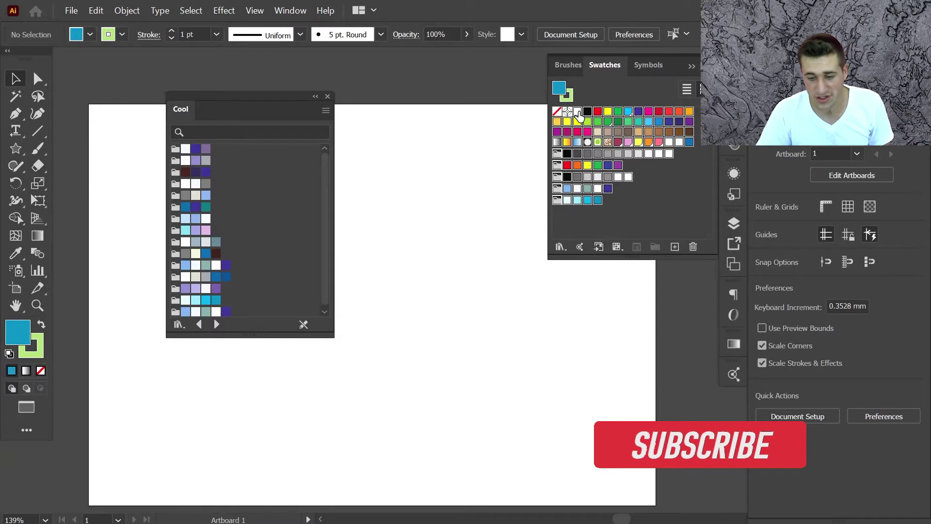
{"action": "left_click", "coordinate": [692, 246]}
{"action": "left_click", "coordinate": [467, 287]}
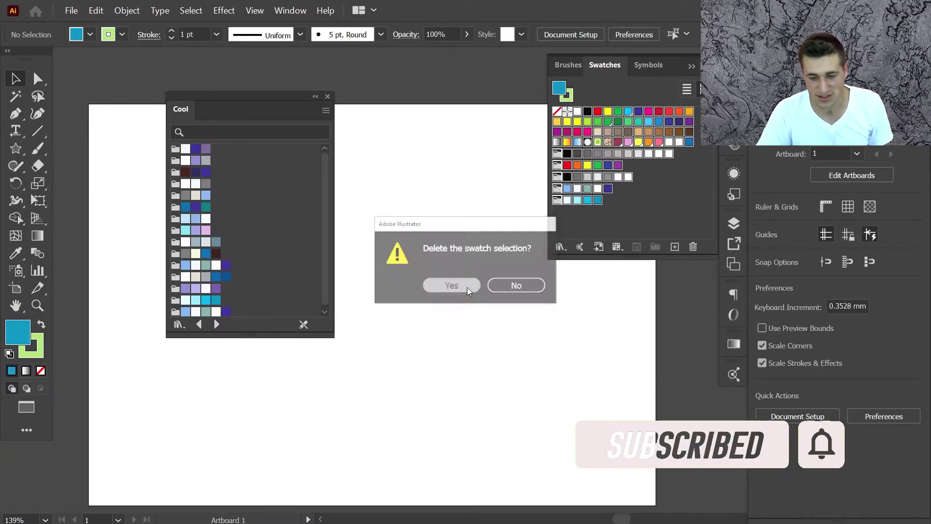
- Float the Swatches panel on its own, close the Brushes and Symbols group, and restore the default fill and stroke
{"action": "left_click_drag", "start_coordinate": [614, 68], "coordinate": [470, 134]}
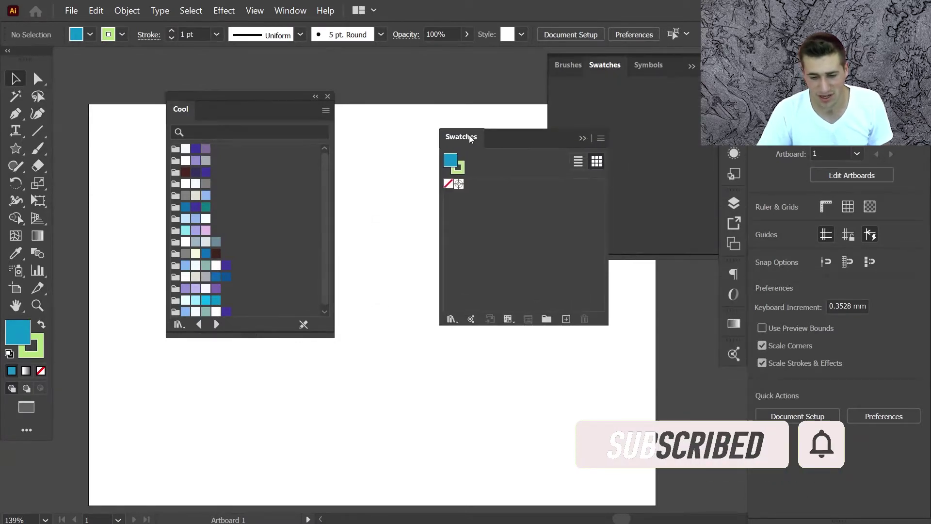
{"action": "left_click", "coordinate": [691, 67]}
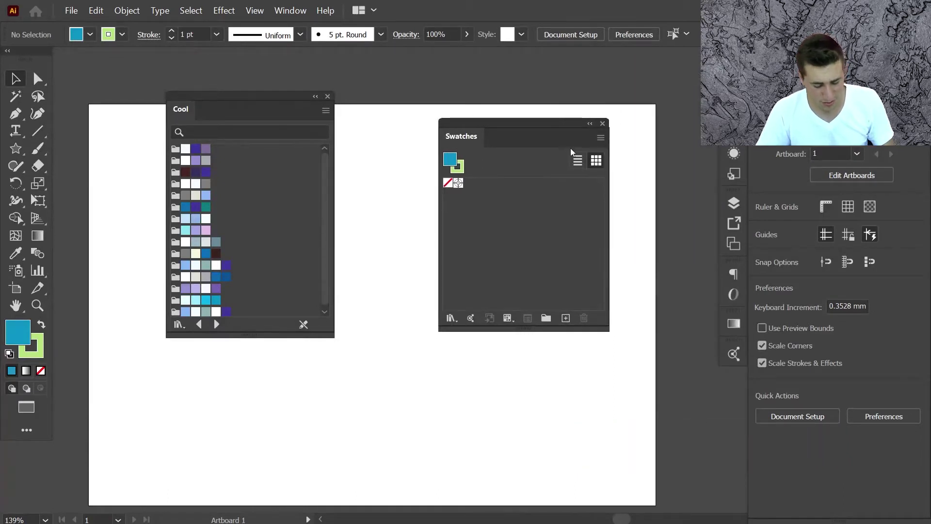
{"action": "key", "text": "d"}
{"action": "left_click_drag", "start_coordinate": [547, 129], "coordinate": [610, 93]}
- Open the Basic RGB default swatch library and copy all its swatches and colour groups into the document's swatches
{"action": "left_click", "coordinate": [512, 281]}
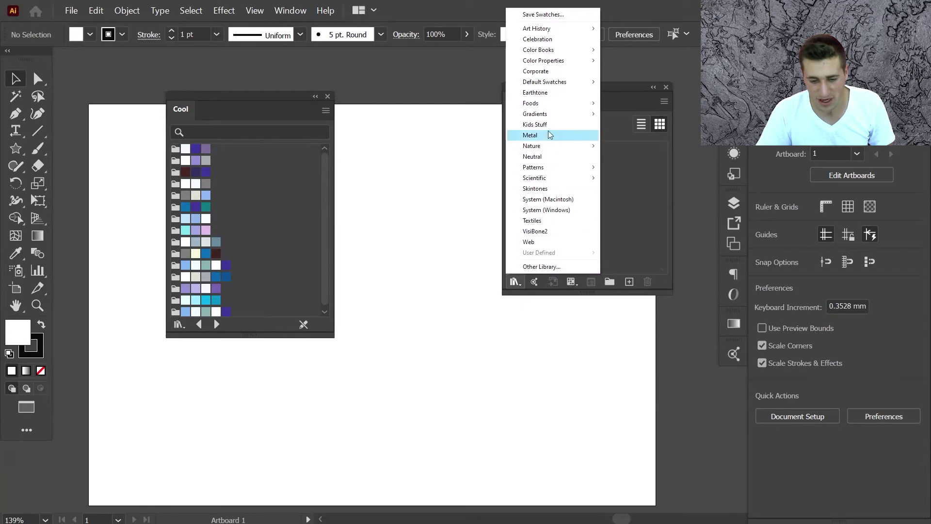
{"action": "mouse_move", "coordinate": [560, 85]}
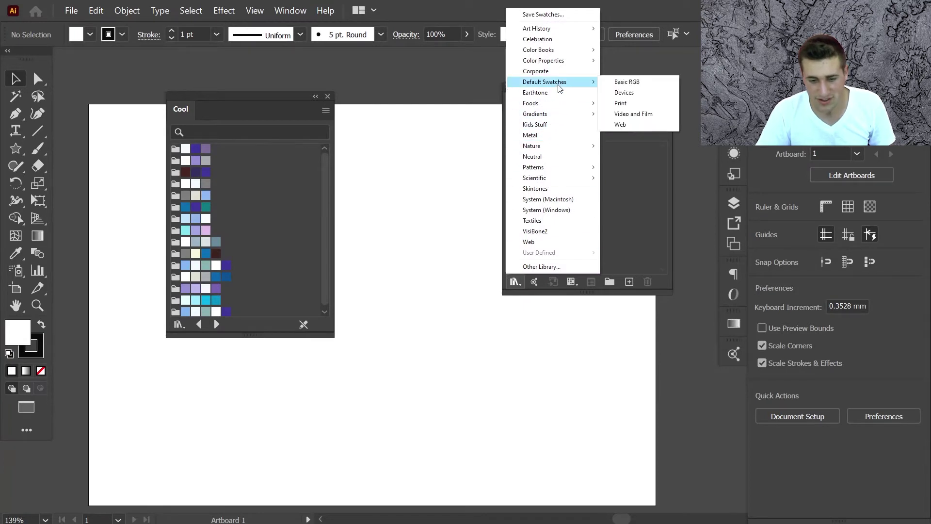
{"action": "left_click", "coordinate": [632, 82]}
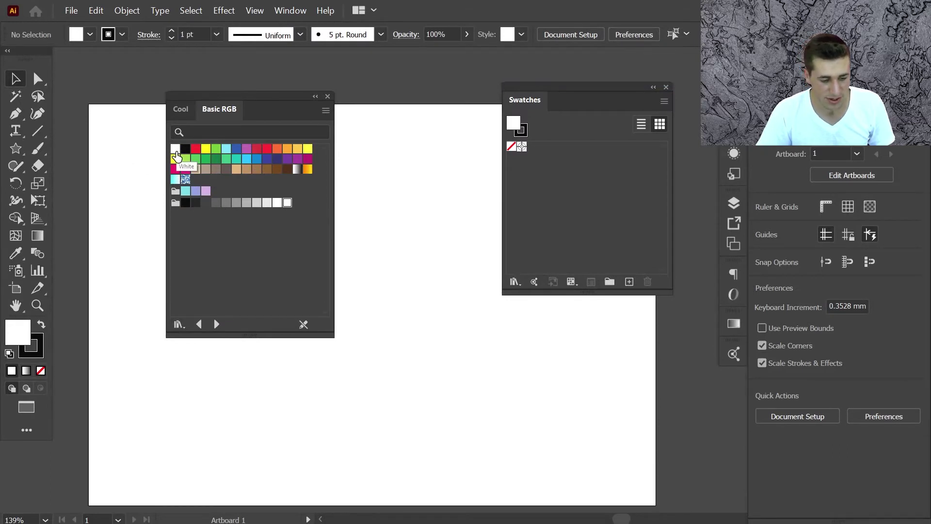
{"action": "left_click", "coordinate": [177, 152], "text": "shift"}
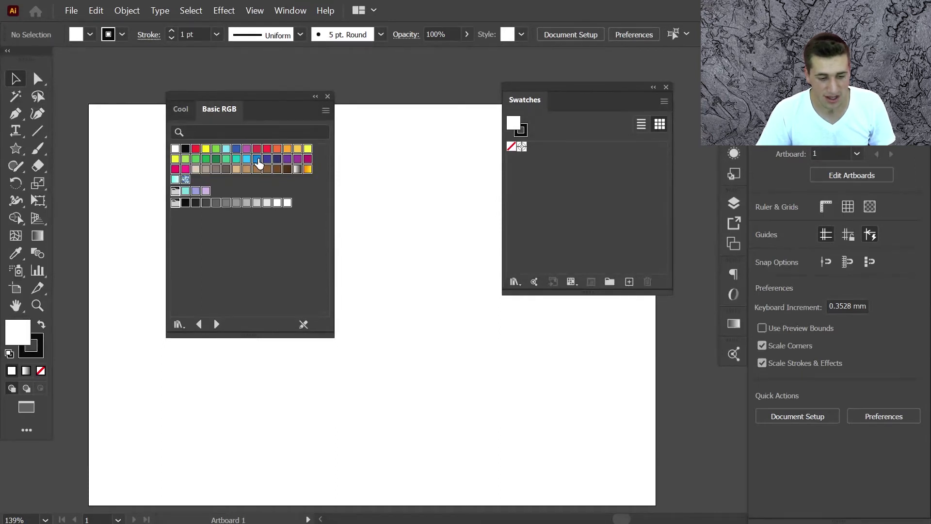
{"action": "left_click_drag", "start_coordinate": [505, 147], "coordinate": [557, 176]}
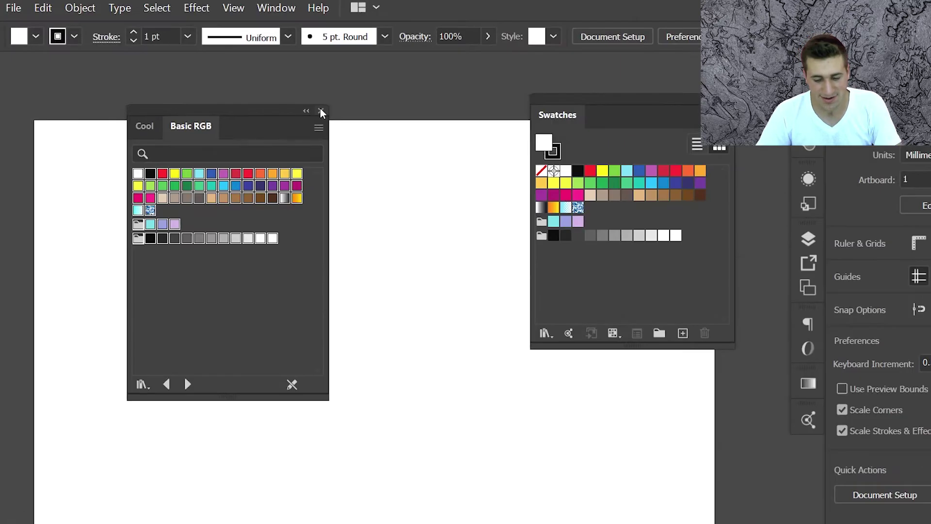
- Close the Cool and Basic RGB library panel and move the Beach and Web library panel further from the Swatches panel
{"action": "left_click", "coordinate": [320, 111]}
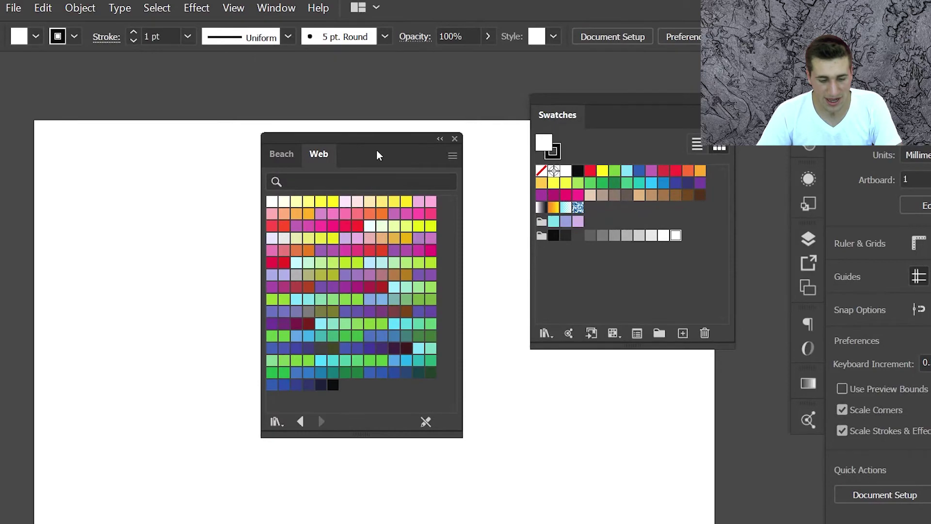
{"action": "left_click_drag", "start_coordinate": [376, 154], "coordinate": [236, 171]}
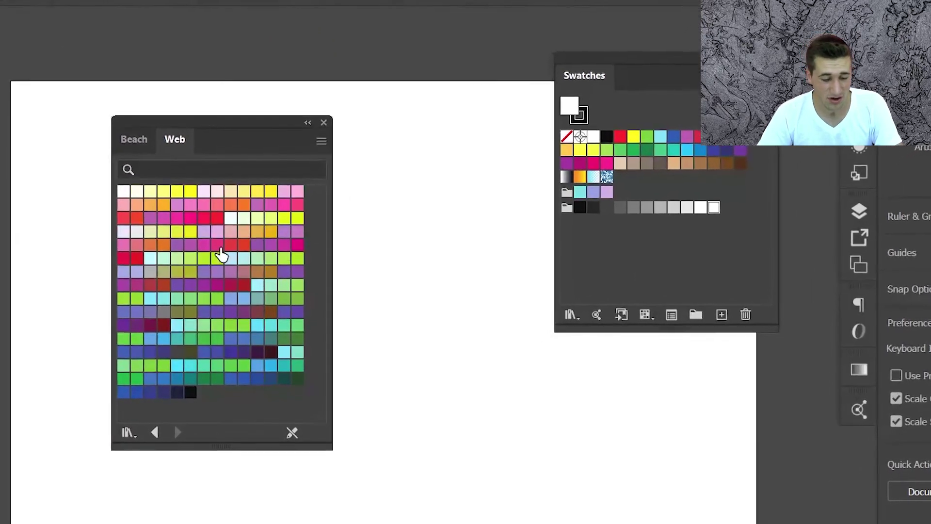
- Examine the swatch library choices from both the Web library and the document's Swatches panel, including Other Library
{"action": "left_click", "coordinate": [124, 430]}
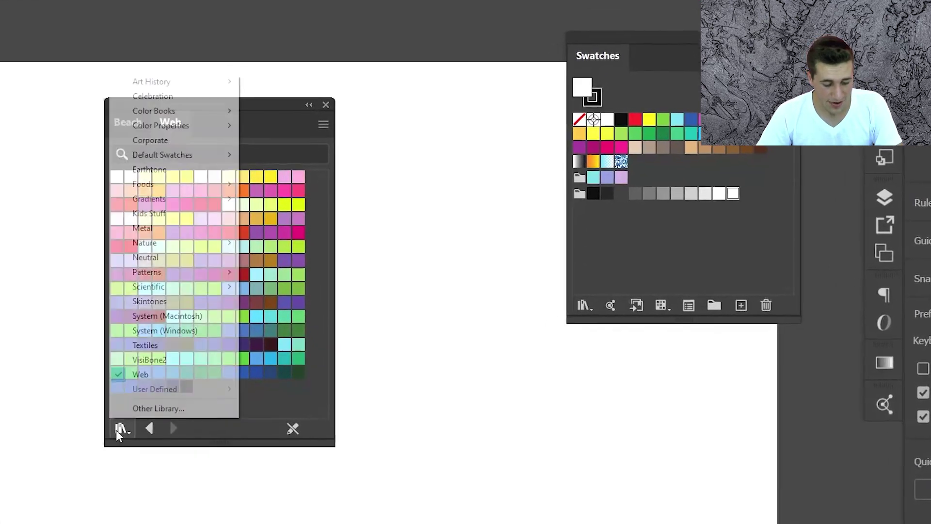
{"action": "left_click", "coordinate": [159, 409]}
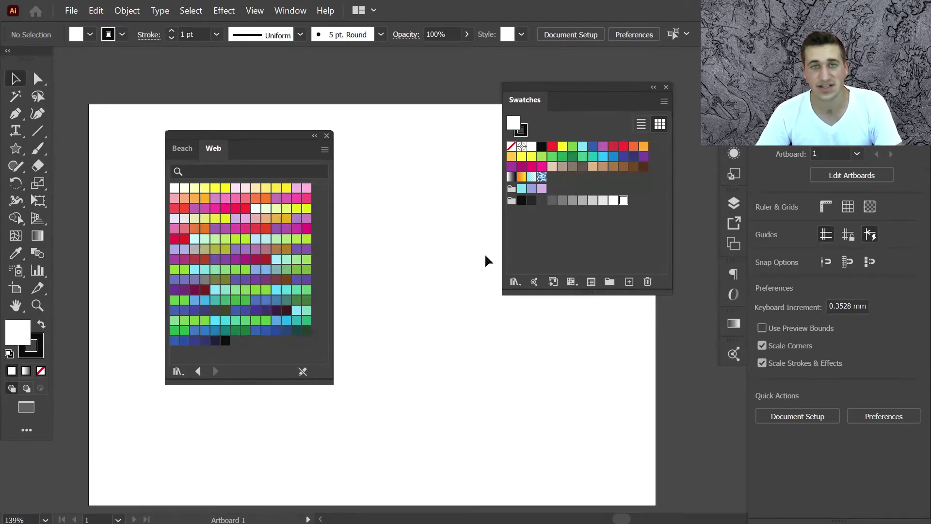
{"action": "left_click", "coordinate": [177, 371]}
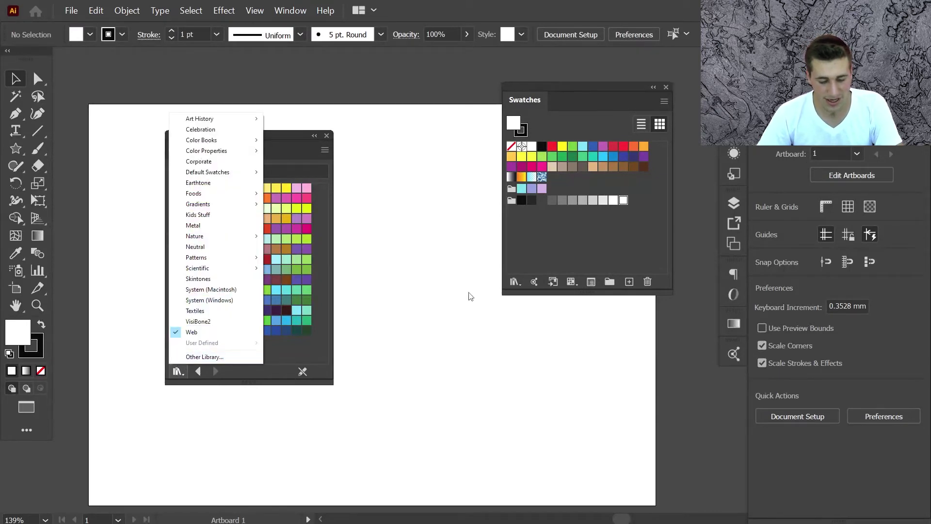
{"action": "left_click", "coordinate": [571, 216]}
{"action": "left_click", "coordinate": [514, 283]}
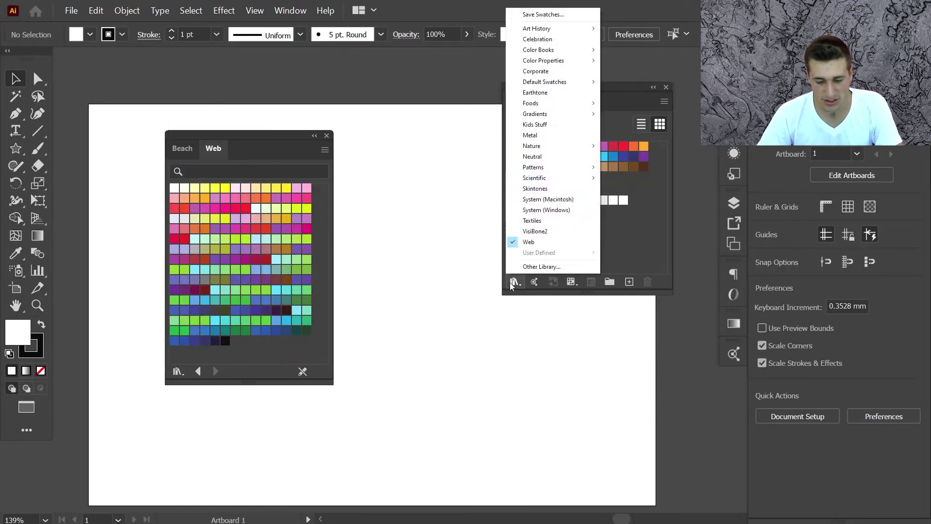
{"action": "left_click", "coordinate": [644, 236]}
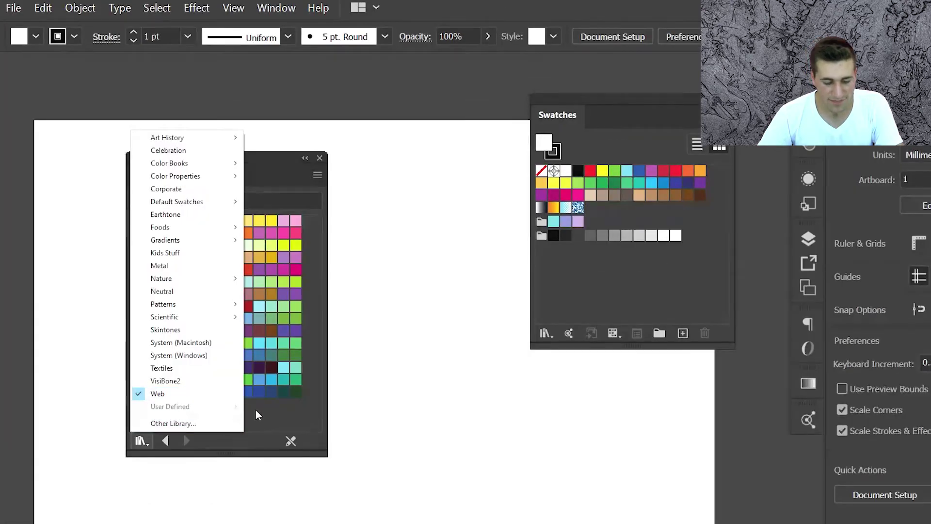
{"action": "left_click", "coordinate": [276, 414]}
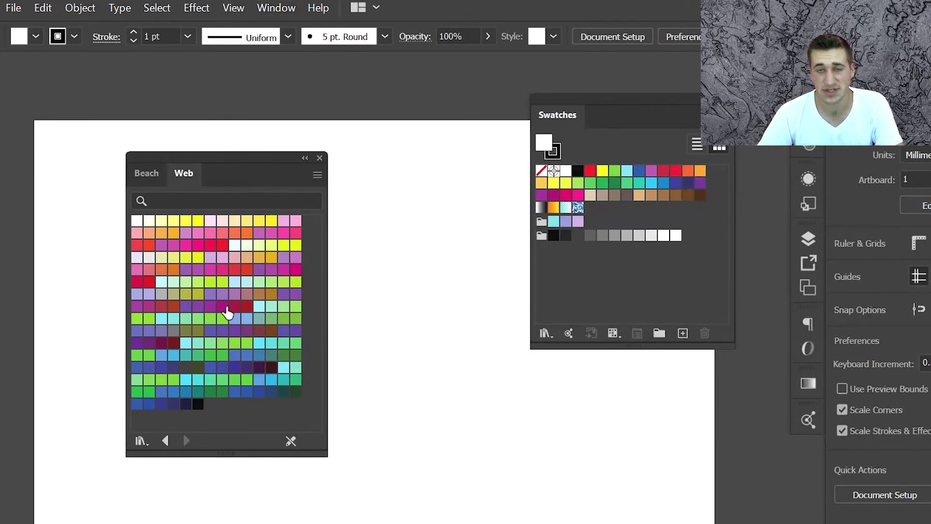
{"action": "left_click", "coordinate": [318, 176]}
{"action": "left_click", "coordinate": [249, 413]}
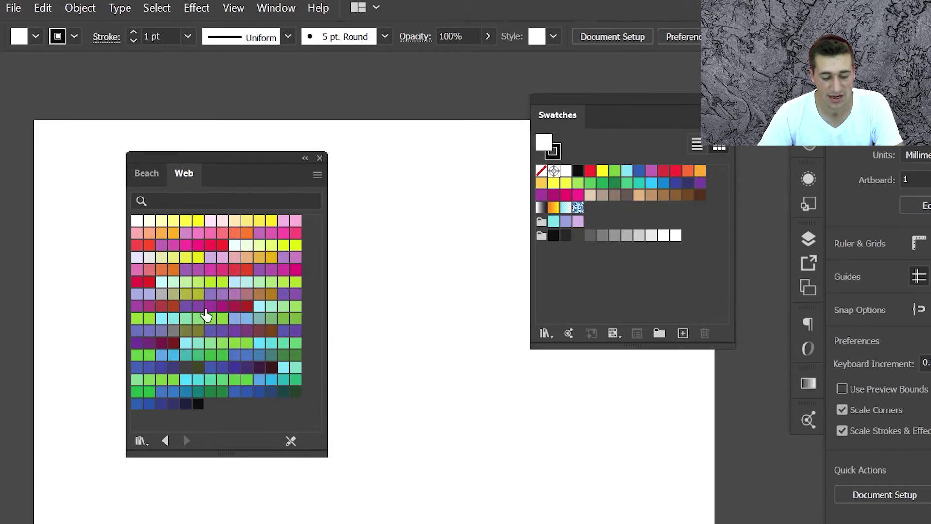
{"action": "left_click", "coordinate": [141, 440]}
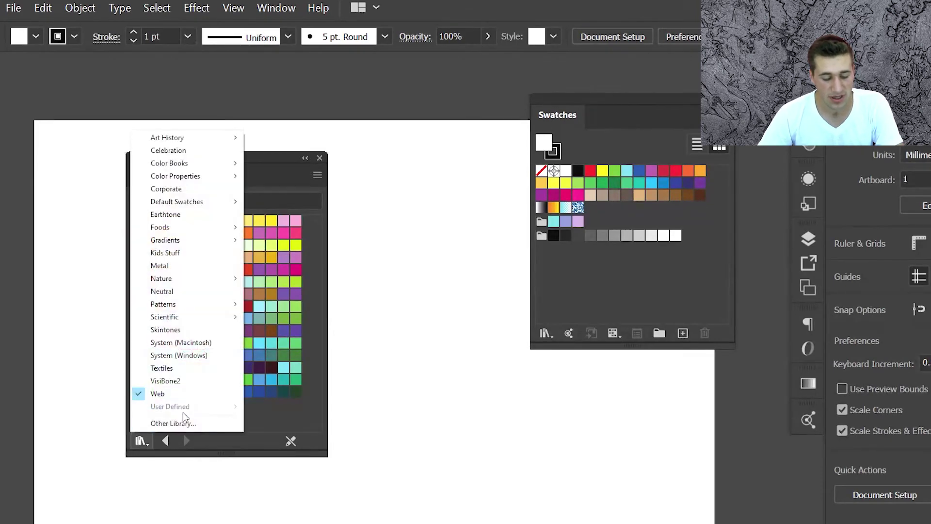
{"action": "left_click", "coordinate": [287, 416]}
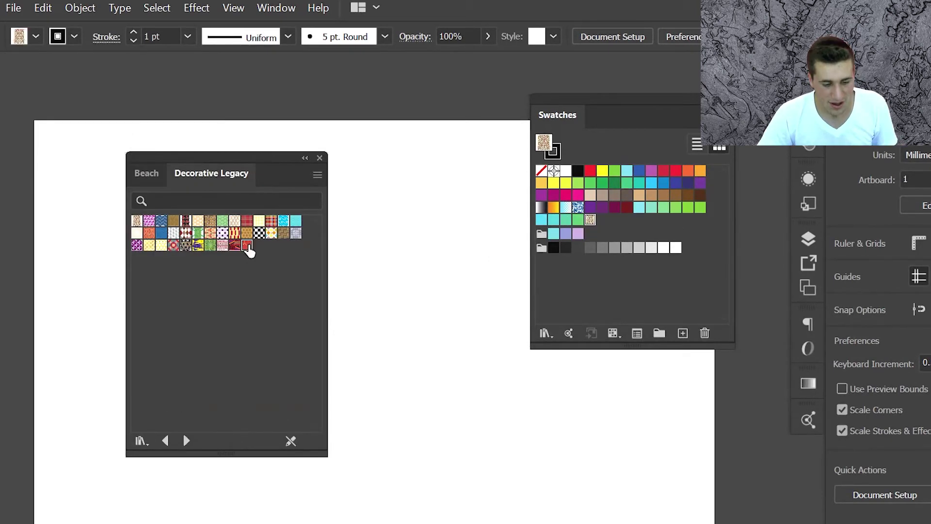
- Add Peruvian Color and the last four patterns of the Decorative Legacy library to the document's swatches
{"action": "left_click", "coordinate": [248, 246]}
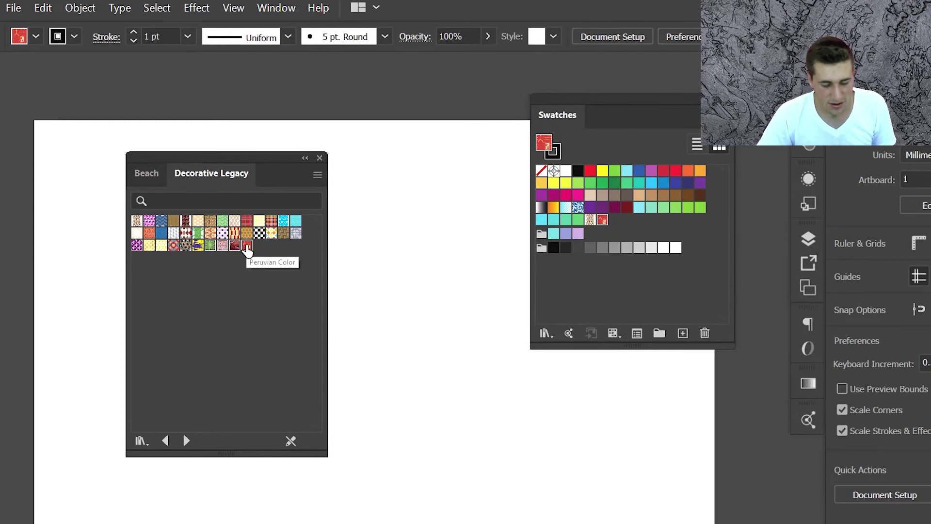
{"action": "left_click_drag", "start_coordinate": [246, 246], "coordinate": [585, 270]}
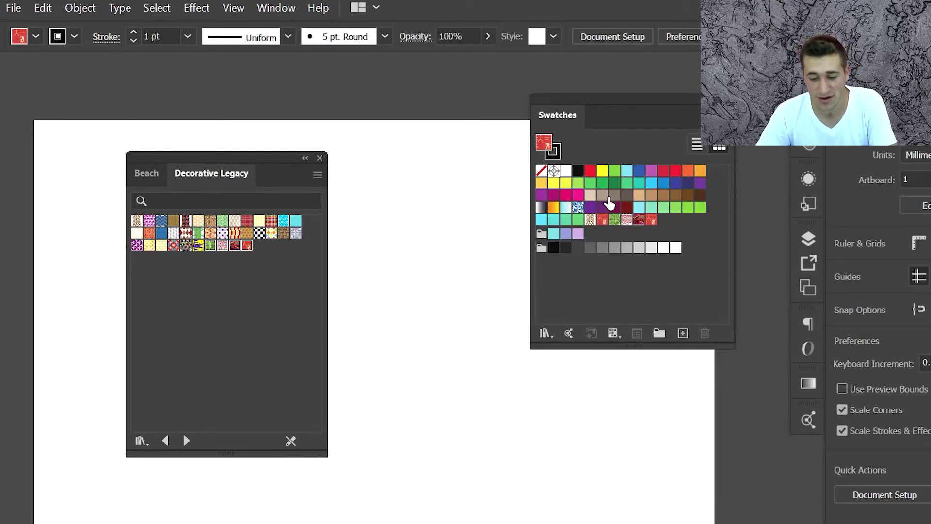
- Recolour the document's light beige swatch by setting cyan to 10% and magenta to 86%
{"action": "left_click", "coordinate": [591, 196]}
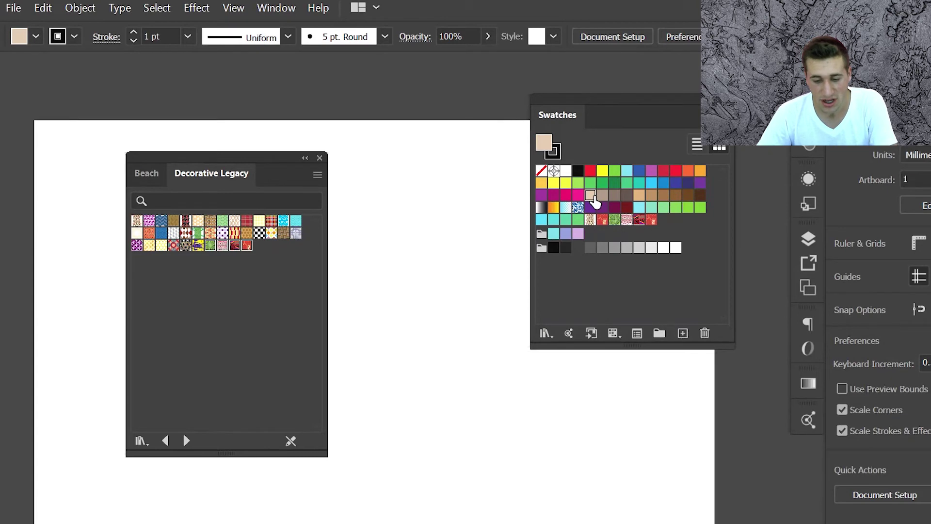
{"action": "double_click", "coordinate": [591, 196]}
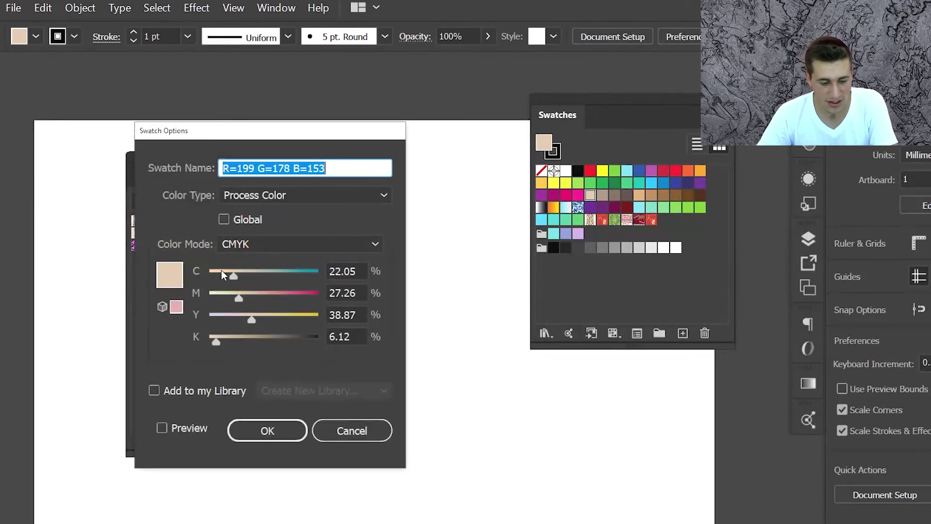
{"action": "left_click_drag", "start_coordinate": [221, 272], "coordinate": [219, 271]}
{"action": "left_click", "coordinate": [304, 293]}
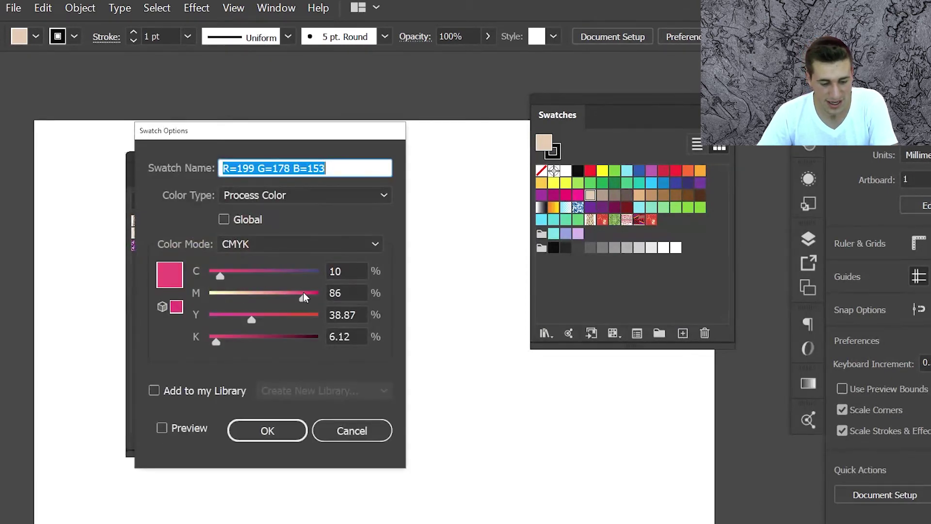
{"action": "left_click", "coordinate": [266, 429]}
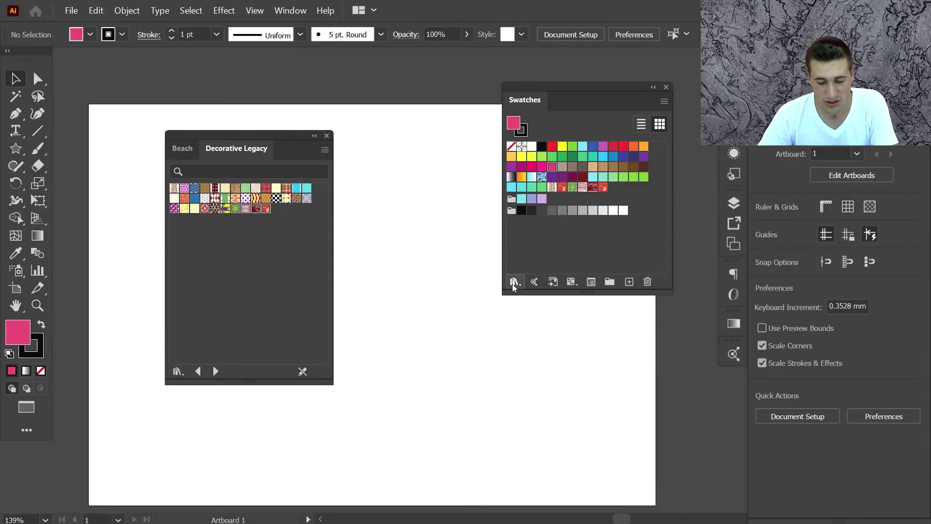
{"action": "left_click", "coordinate": [544, 333]}
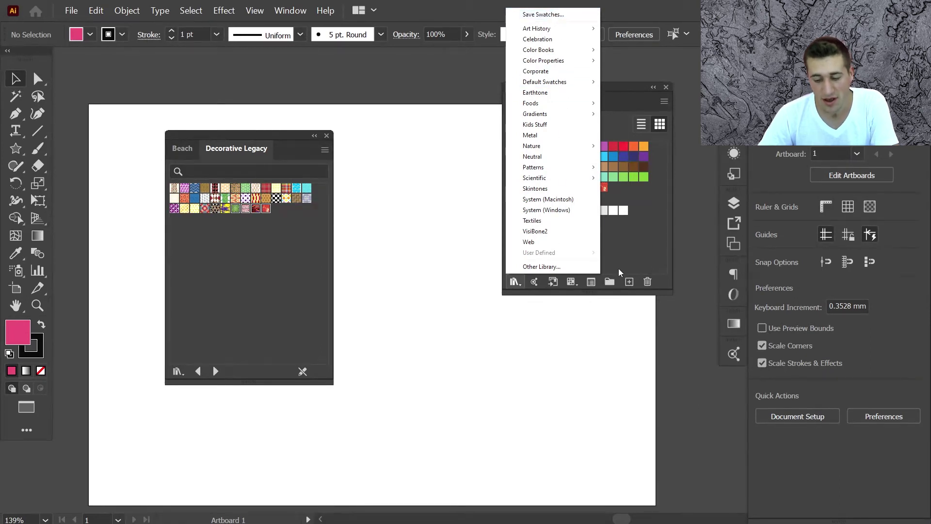
{"action": "left_click", "coordinate": [626, 251]}
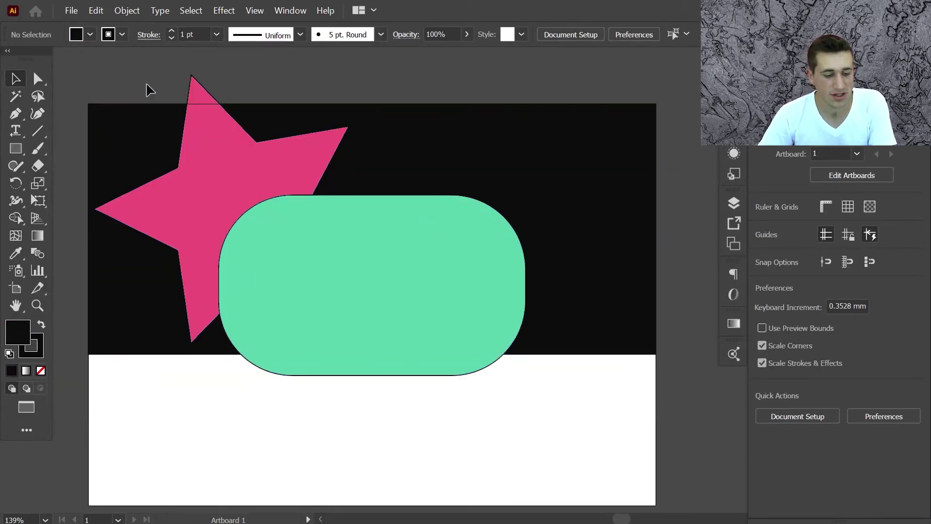
- Select the pink star, green rounded rectangle and black rectangle together and open the advanced Recolor Artwork settings for them
{"action": "left_click_drag", "start_coordinate": [142, 82], "coordinate": [422, 391]}
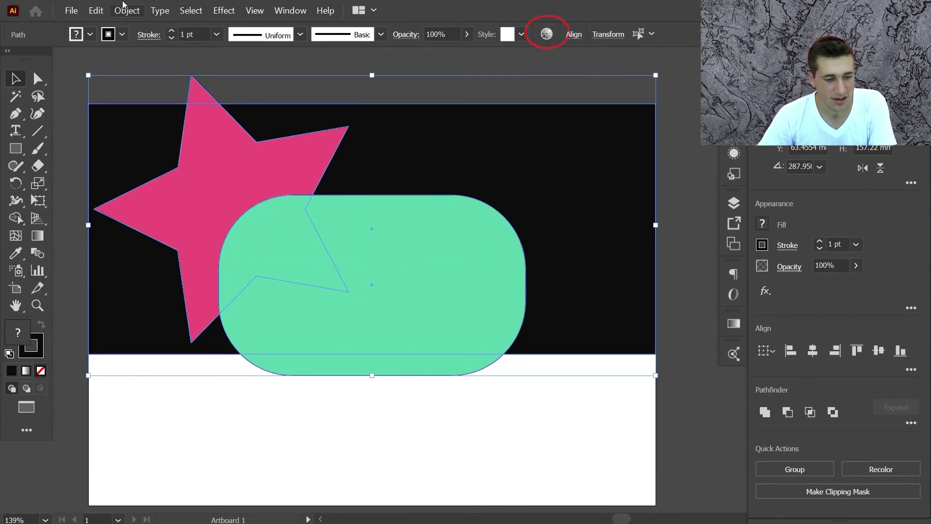
{"action": "left_click", "coordinate": [97, 9]}
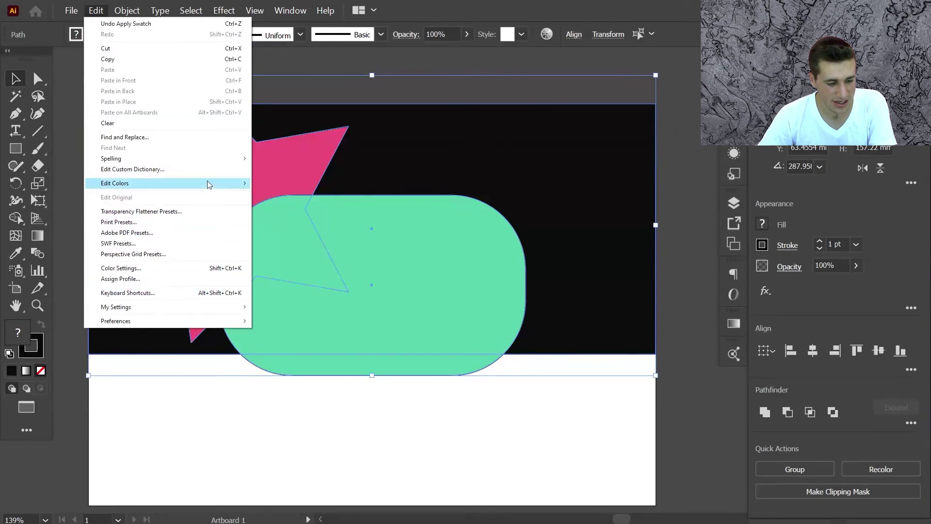
{"action": "mouse_move", "coordinate": [209, 184]}
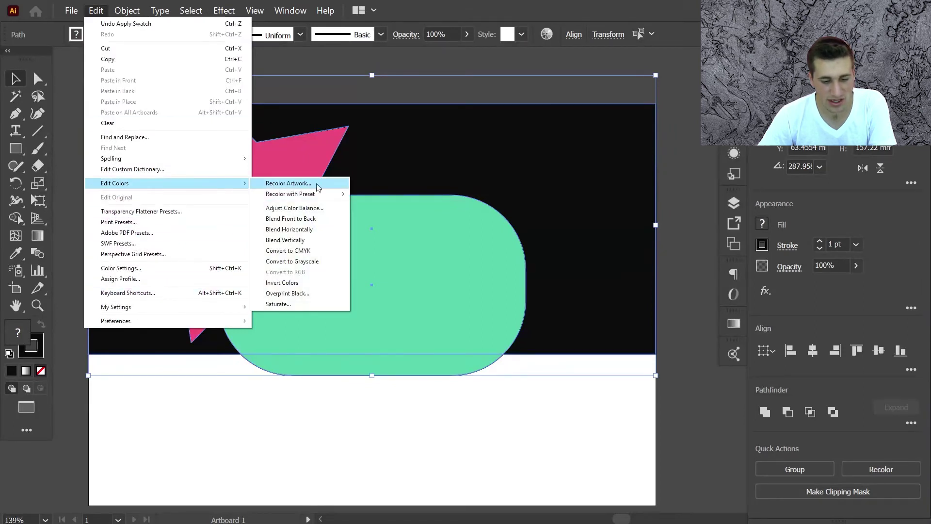
{"action": "left_click", "coordinate": [546, 36]}
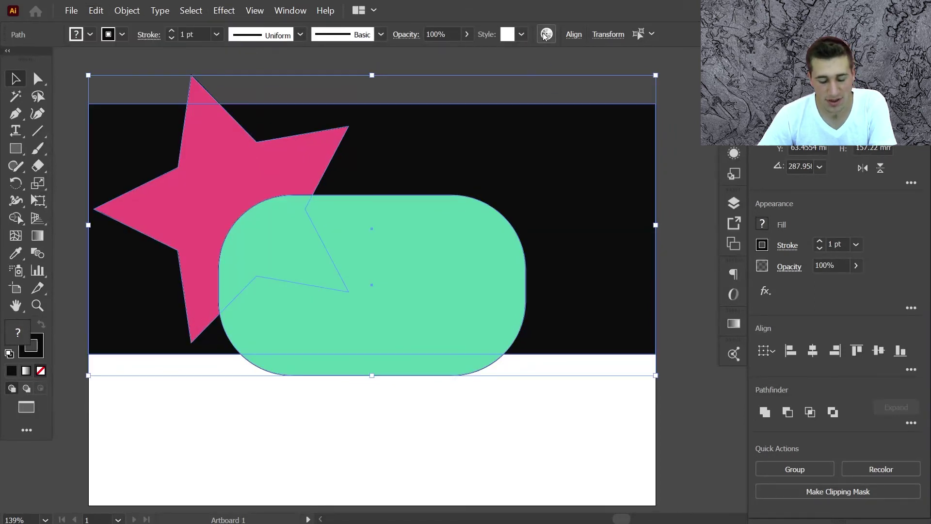
{"action": "left_click", "coordinate": [527, 480]}
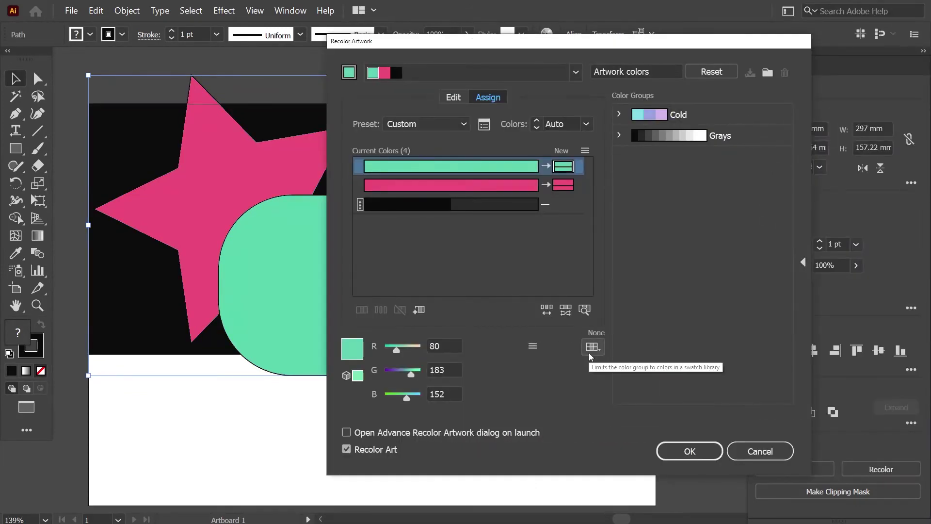
- Limit the selected artwork's colours to the PANTONE+ CMYK Coated color book, apply the recolouring and deselect the shapes
{"action": "left_click", "coordinate": [592, 347]}
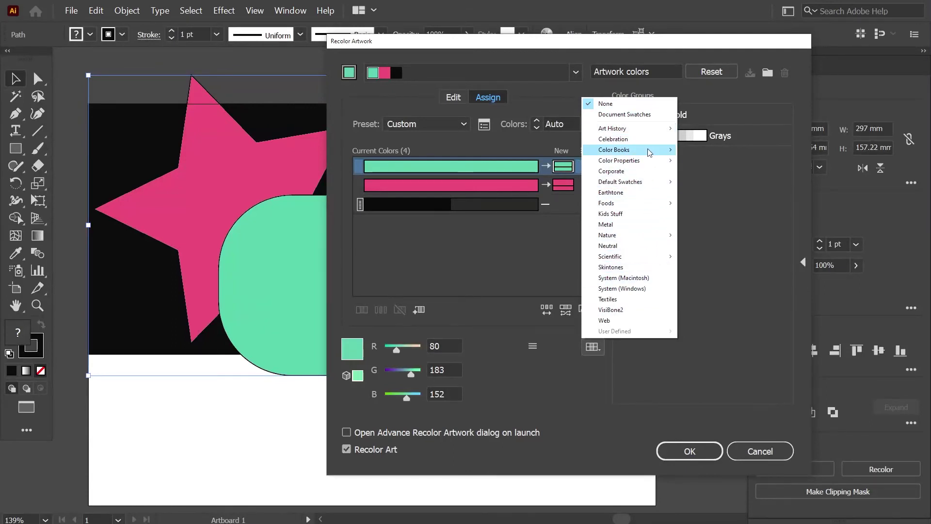
{"action": "mouse_move", "coordinate": [649, 152]}
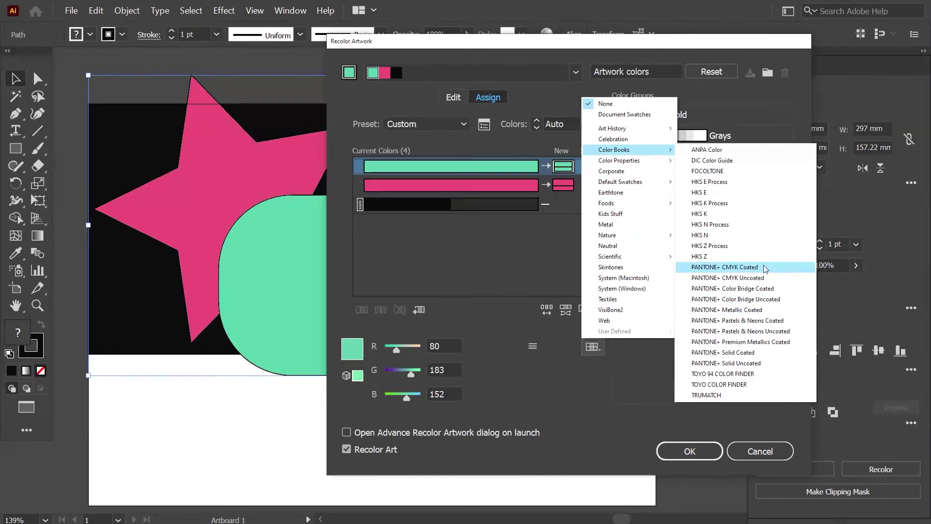
{"action": "left_click", "coordinate": [730, 270]}
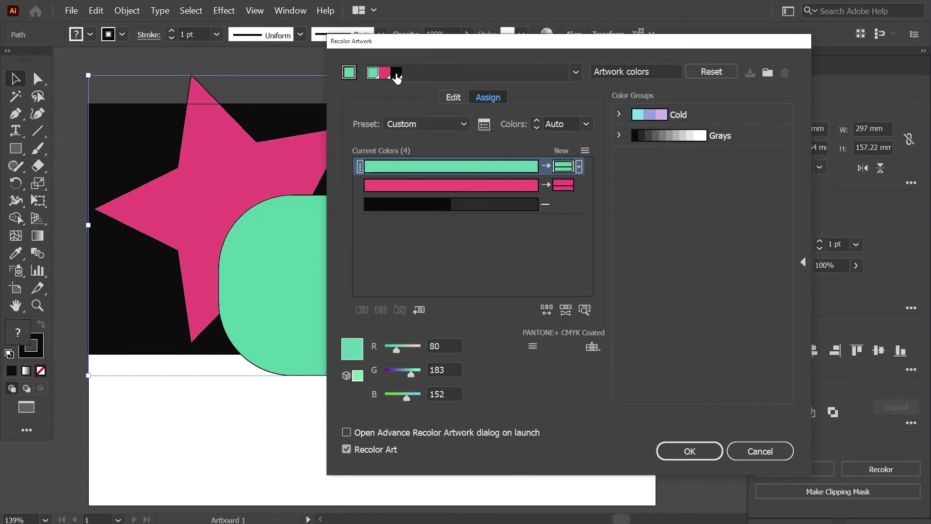
{"action": "left_click", "coordinate": [688, 450]}
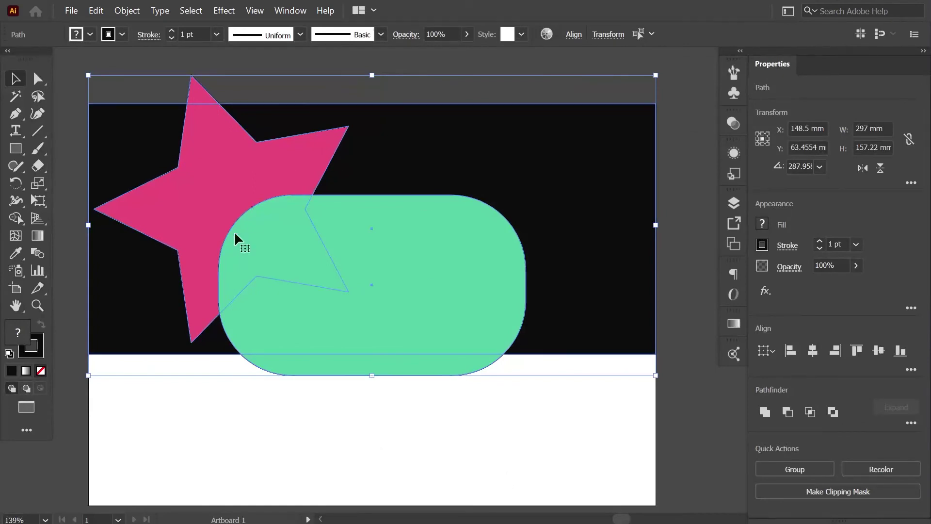
{"action": "left_click", "coordinate": [481, 393]}
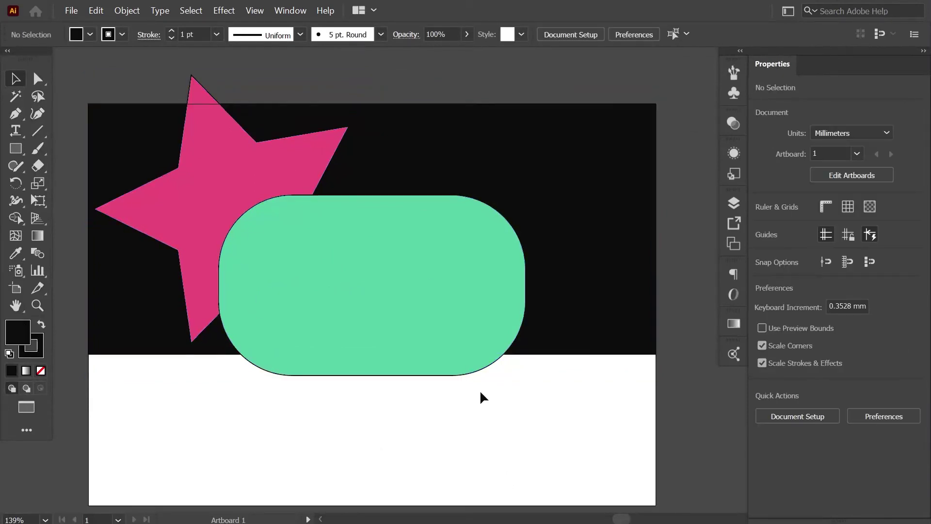